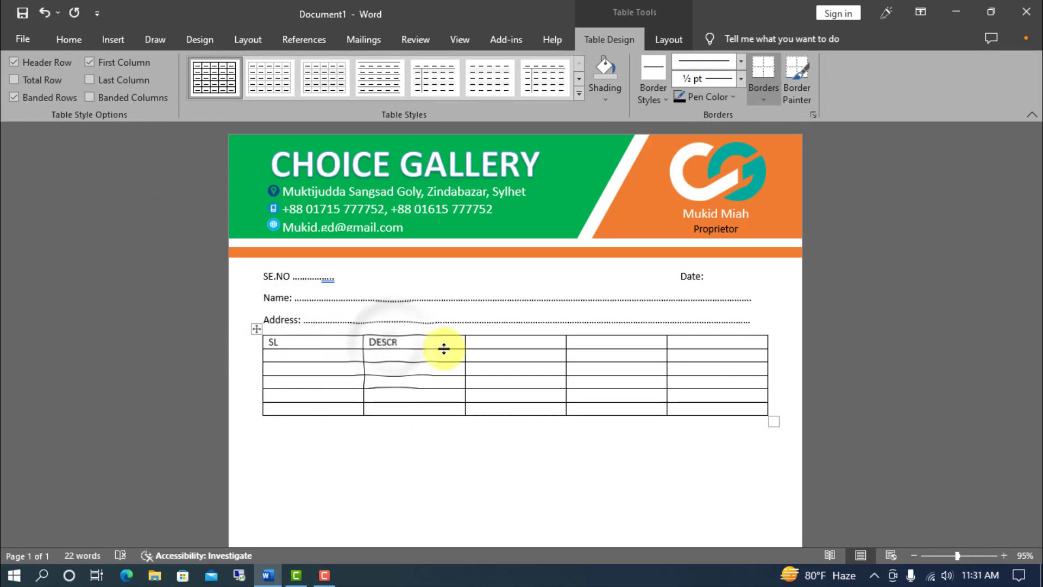
# Fill the remaining header cells of the table with the headings QUANTITY, PRICE and AMOUNT
pyautogui.click(505, 340)
pyautogui.write('QUA')
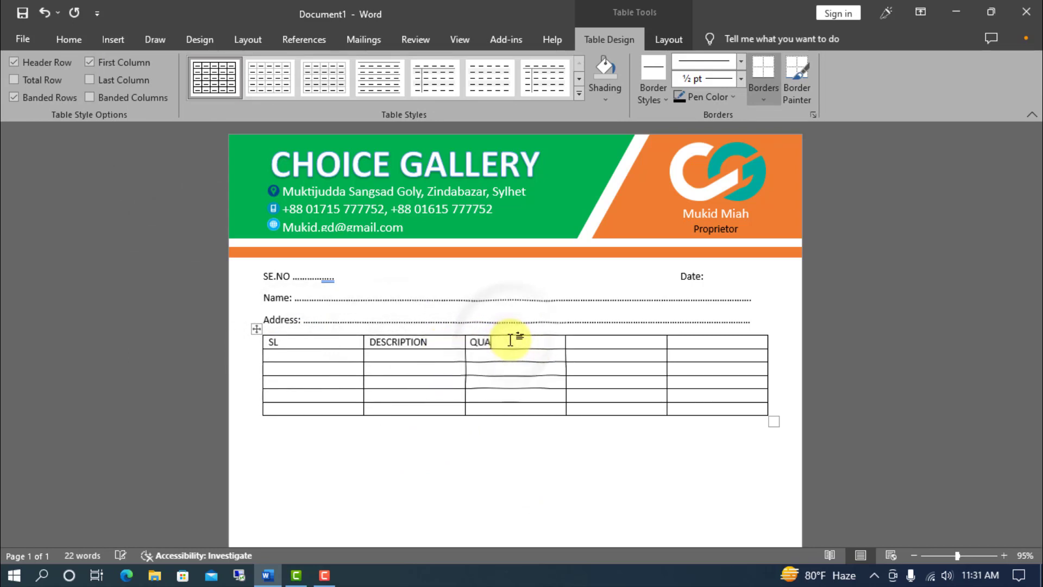
pyautogui.write('NTITY')
pyautogui.write('P')
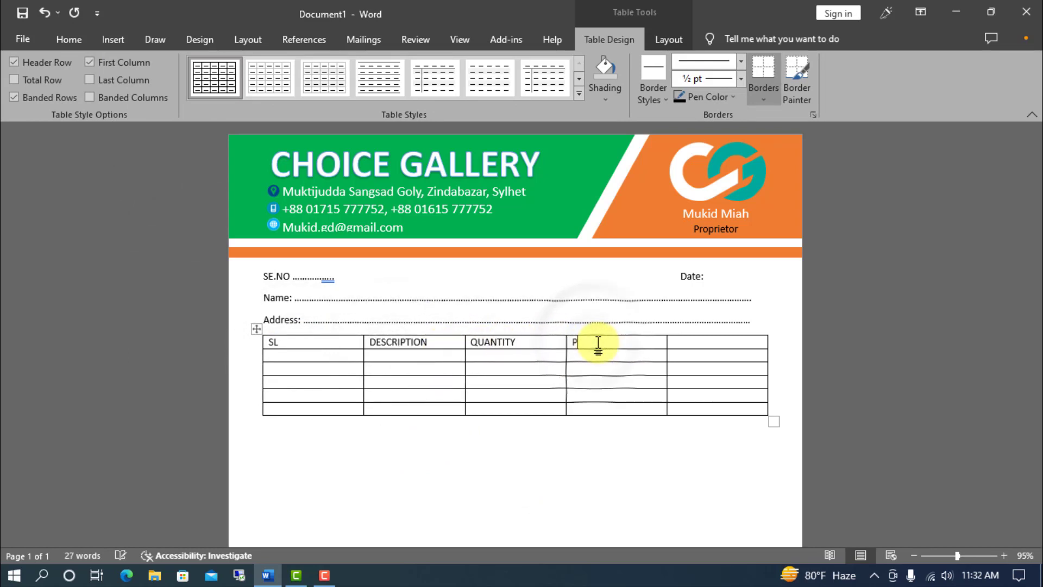
pyautogui.write('RICE')
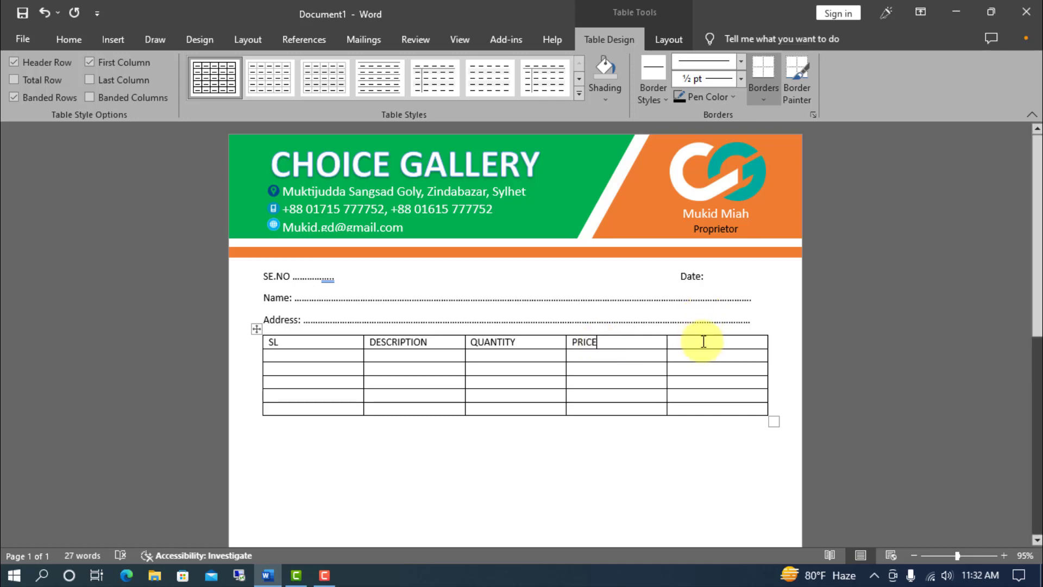
pyautogui.write('AMOUNT')
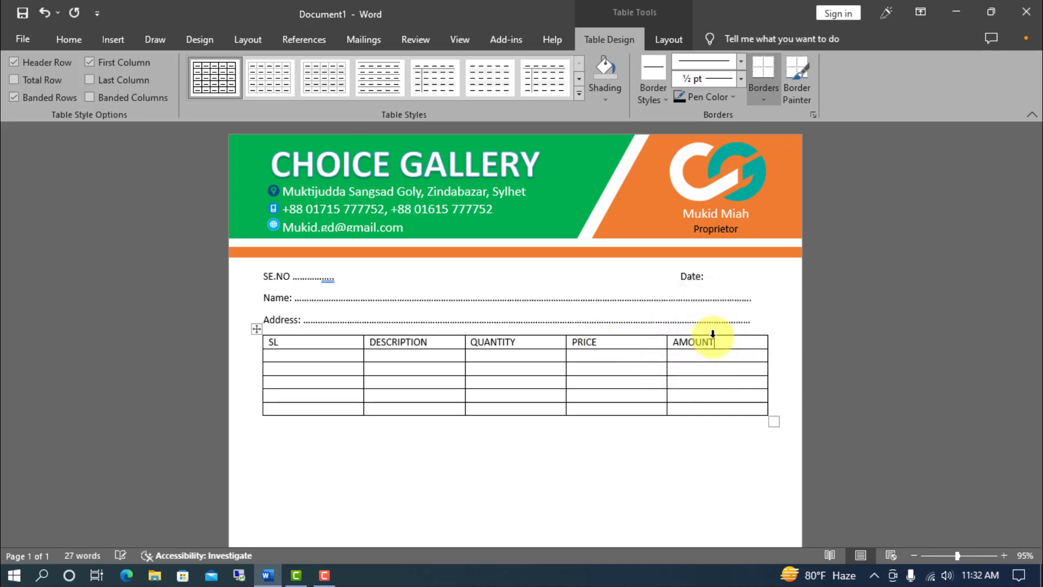
# Format the table's header row as 14 pt, bold and centred text
pyautogui.moveTo(332, 339); pyautogui.dragTo(760, 343)
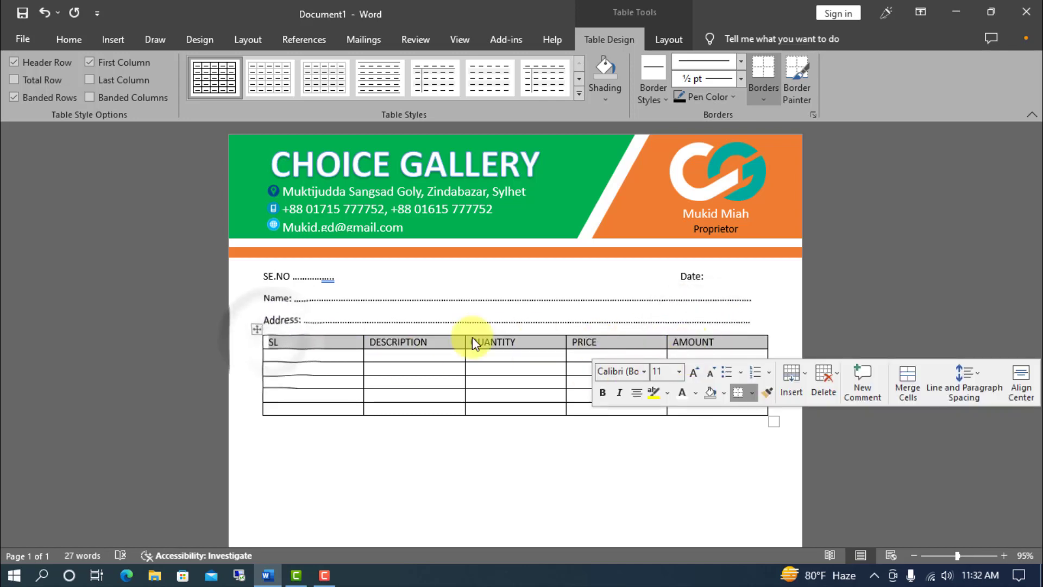
pyautogui.click(76, 38)
pyautogui.click(181, 67)
pyautogui.click(166, 158)
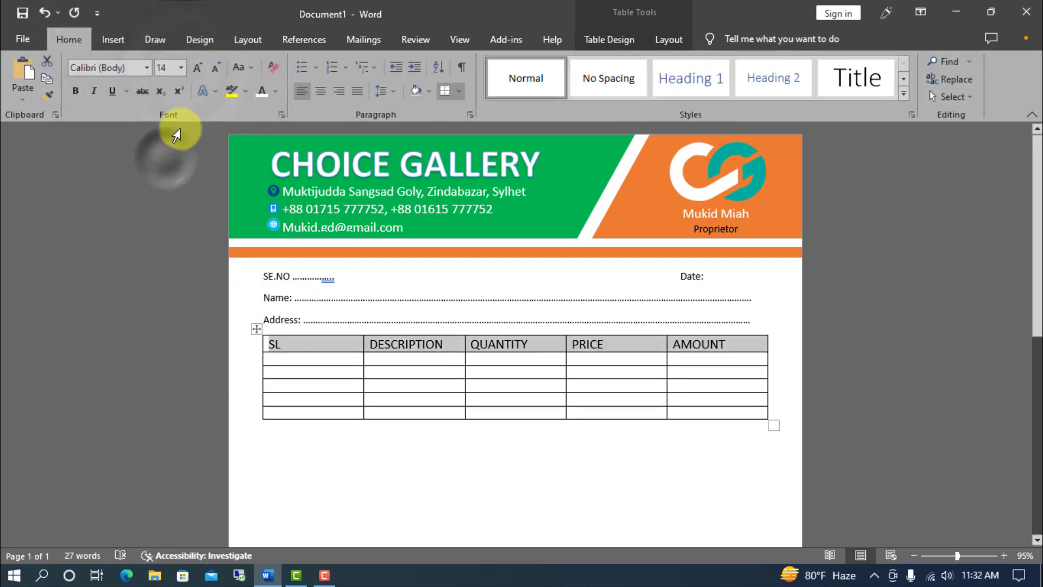
pyautogui.click(76, 90)
pyautogui.click(324, 90)
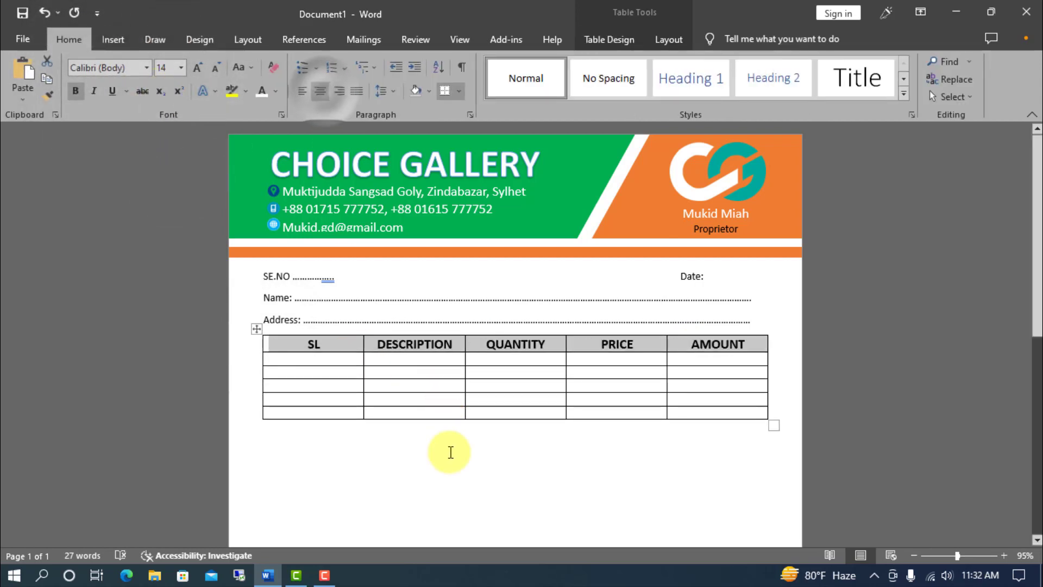
pyautogui.click(449, 451)
# Resize the table columns, making SL, QUANTITY, PRICE and AMOUNT narrow and DESCRIPTION the widest
pyautogui.moveTo(363, 343); pyautogui.dragTo(307, 348)
pyautogui.moveTo(666, 343); pyautogui.dragTo(679, 343)
pyautogui.moveTo(565, 345); pyautogui.dragTo(606, 344)
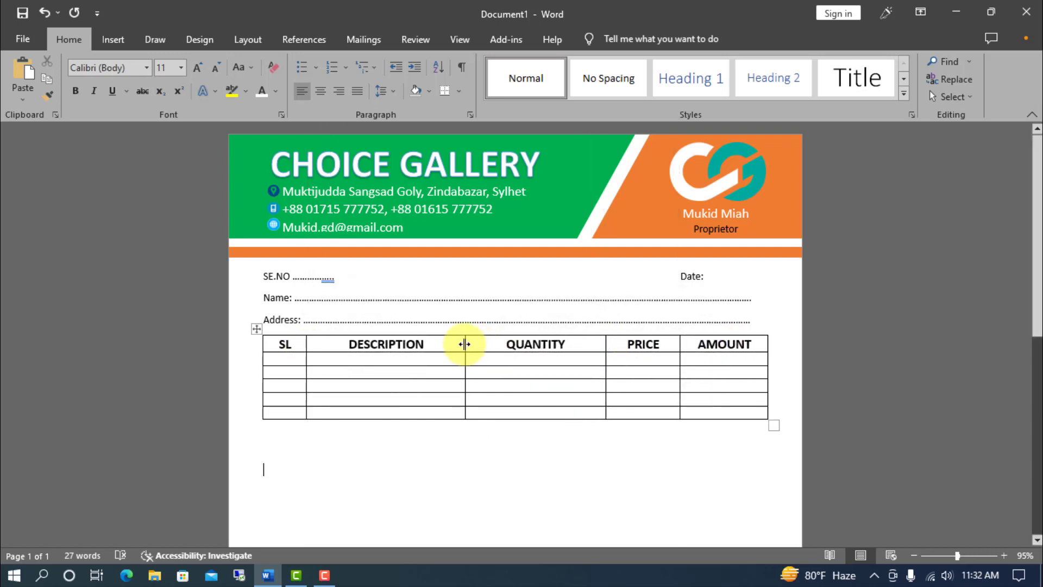
pyautogui.moveTo(464, 343); pyautogui.dragTo(523, 343)
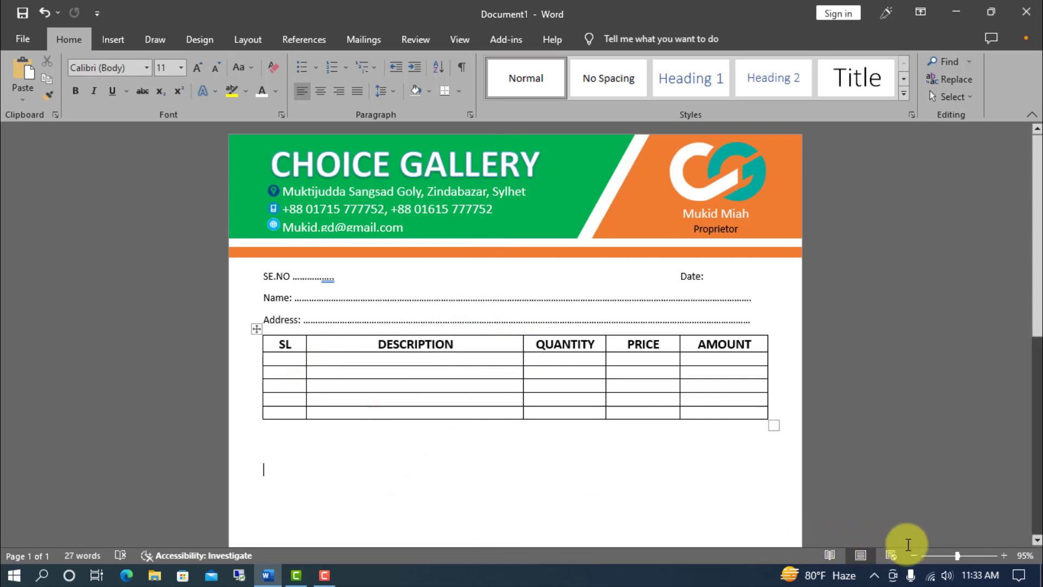
# Heighten the first row below the headings with about 30 blank lines in its DESCRIPTION cell, so the table nearly fills the page
pyautogui.click(943, 555)
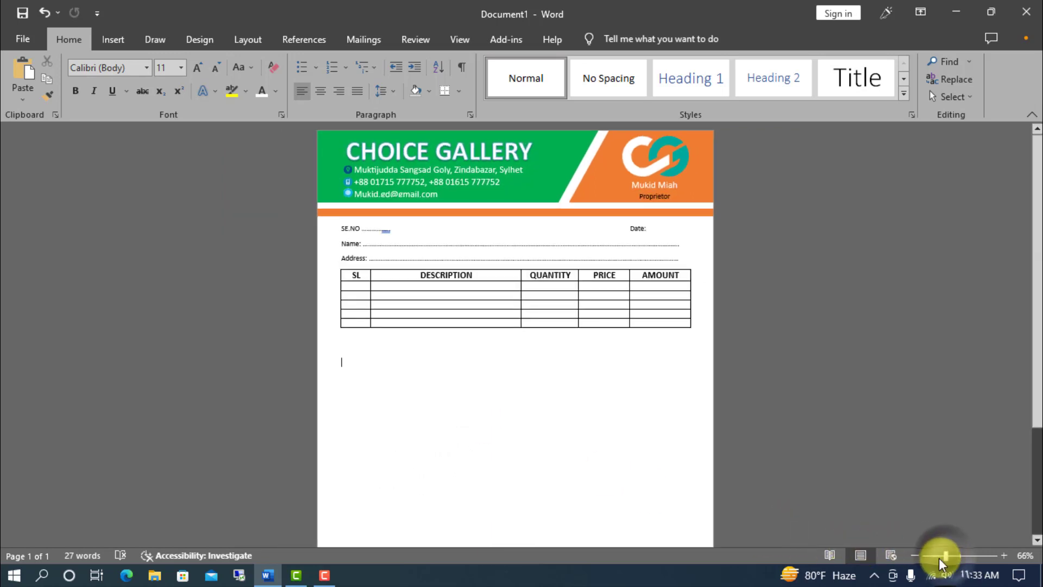
pyautogui.click(384, 285)
pyautogui.press('Return')
pyautogui.press('Return')
pyautogui.press('Return')
pyautogui.press('Return')
pyautogui.press('Return')
pyautogui.press('Return')
pyautogui.press('Return')
pyautogui.press('Return')
pyautogui.press('Return')
pyautogui.press('Return')
pyautogui.press('Return')
pyautogui.press('Return')
pyautogui.press('Return')
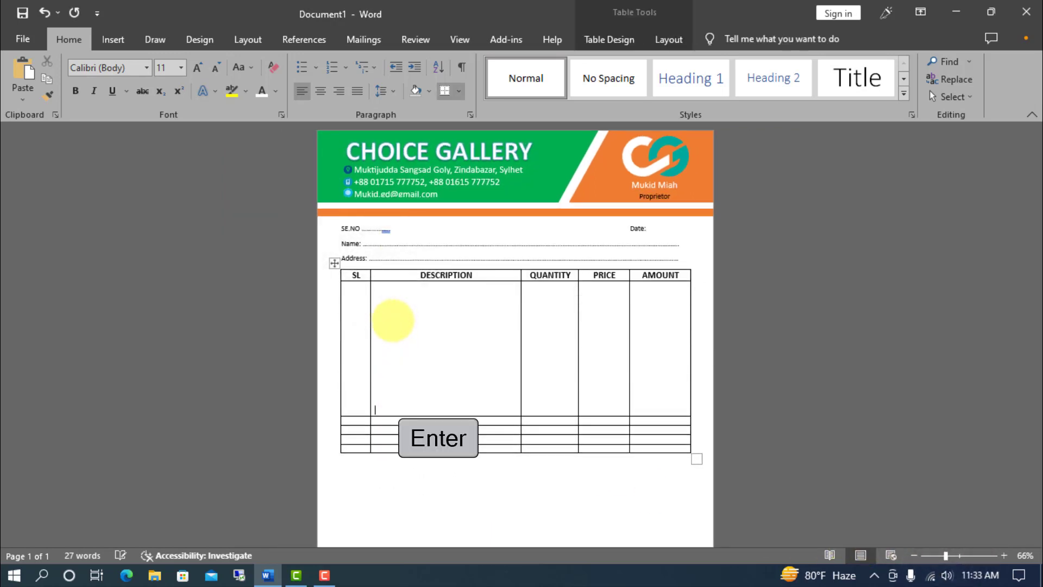
pyautogui.press('Return')
pyautogui.press('Return')
pyautogui.press('Return')
pyautogui.press('Return')
pyautogui.press('Return')
pyautogui.press('Return')
pyautogui.press('Return')
pyautogui.press('Return')
pyautogui.scroll(-4, 507, 471)
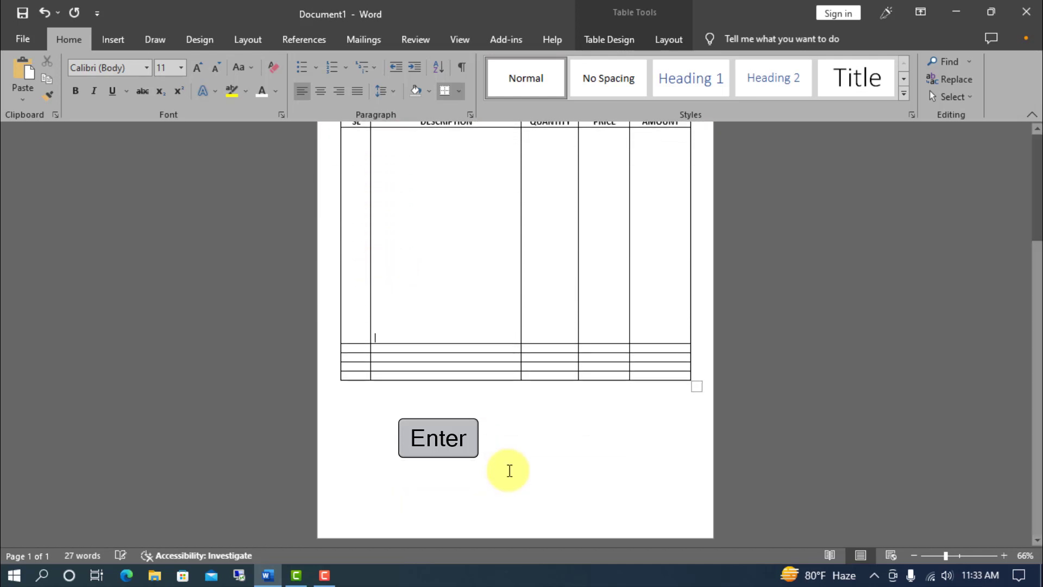
pyautogui.press('Return')
pyautogui.press('Return')
pyautogui.press('Return')
pyautogui.press('Return')
pyautogui.press('Return')
pyautogui.press('Return')
pyautogui.press('Return')
pyautogui.press('Return')
pyautogui.press('Return')
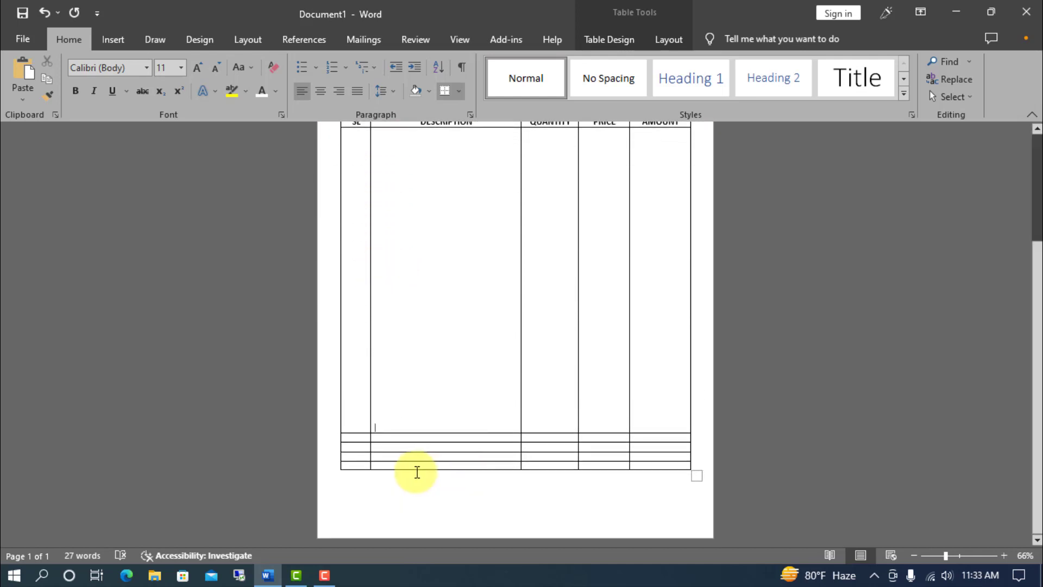
# Enter the labels TOTAL, ADVANCE and DUE in the PRICE column of the three rows below the tall row
pyautogui.click(959, 555)
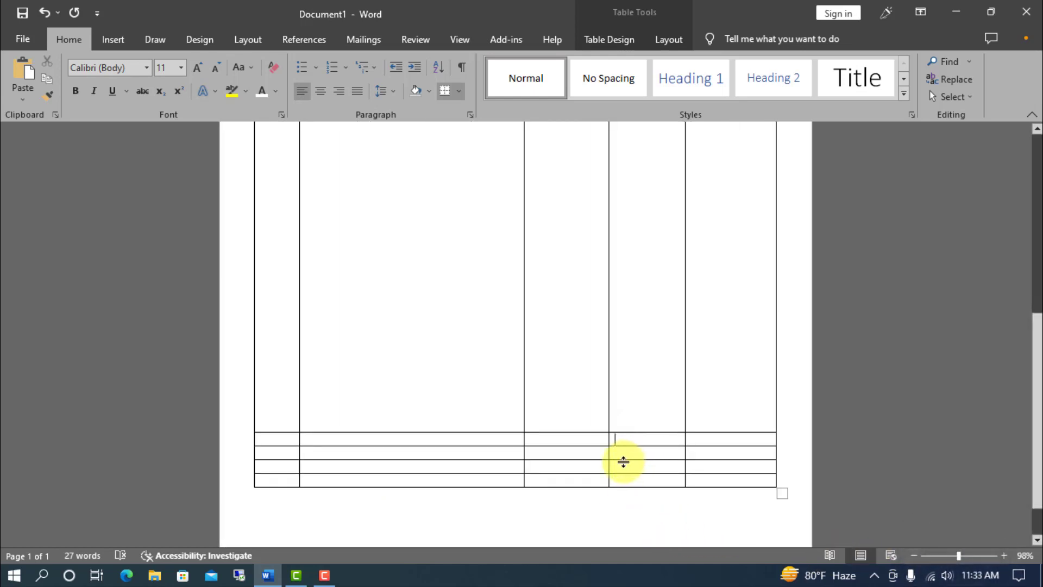
pyautogui.write('TOTAADVANCE')
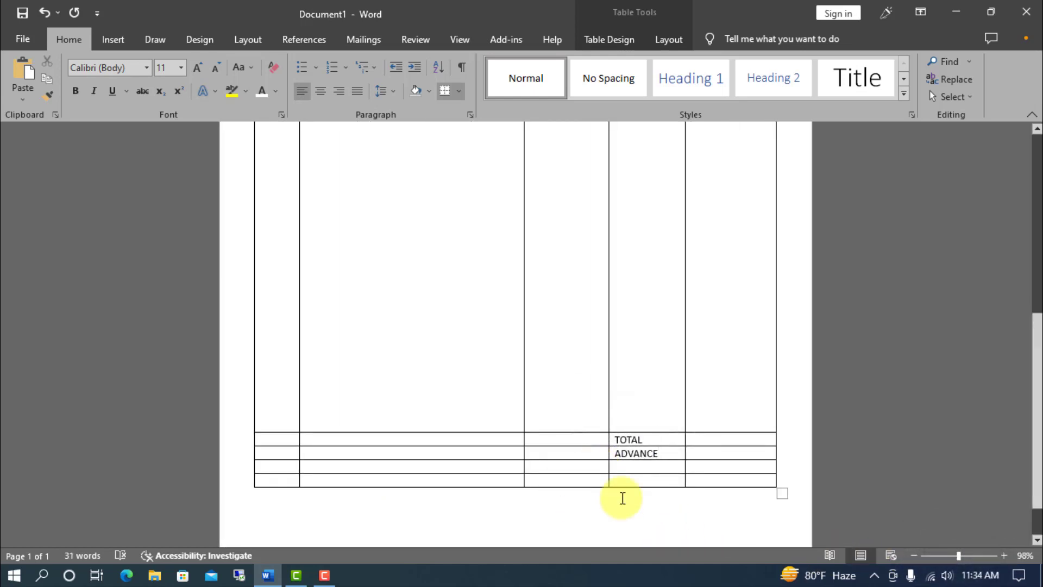
pyautogui.press('Down')
pyautogui.write('DUE')
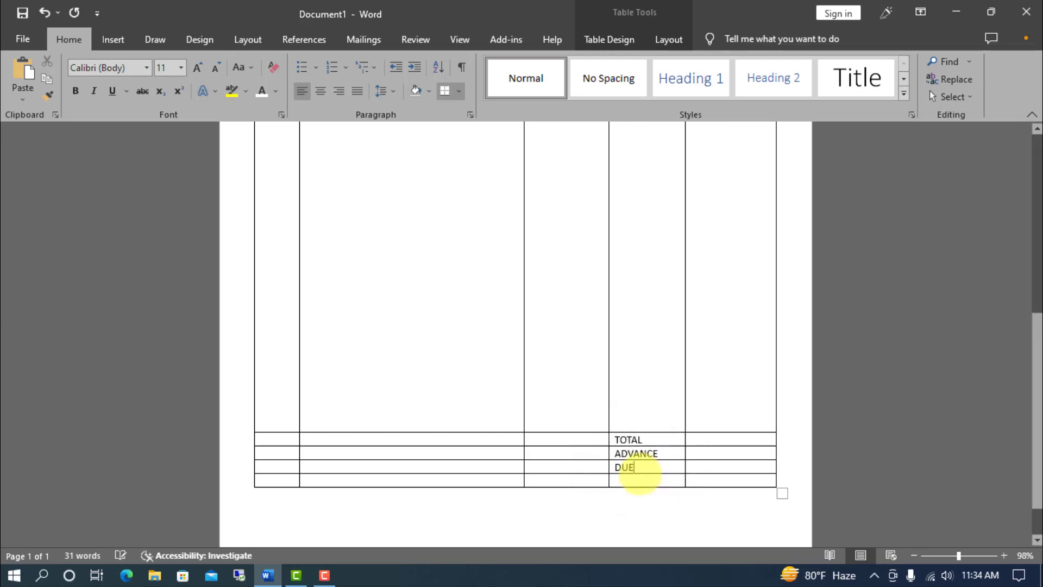
# Format the TOTAL, ADVANCE and DUE cells and their amount cells as 14 pt, bold and right-aligned
pyautogui.moveTo(616, 439); pyautogui.dragTo(689, 471)
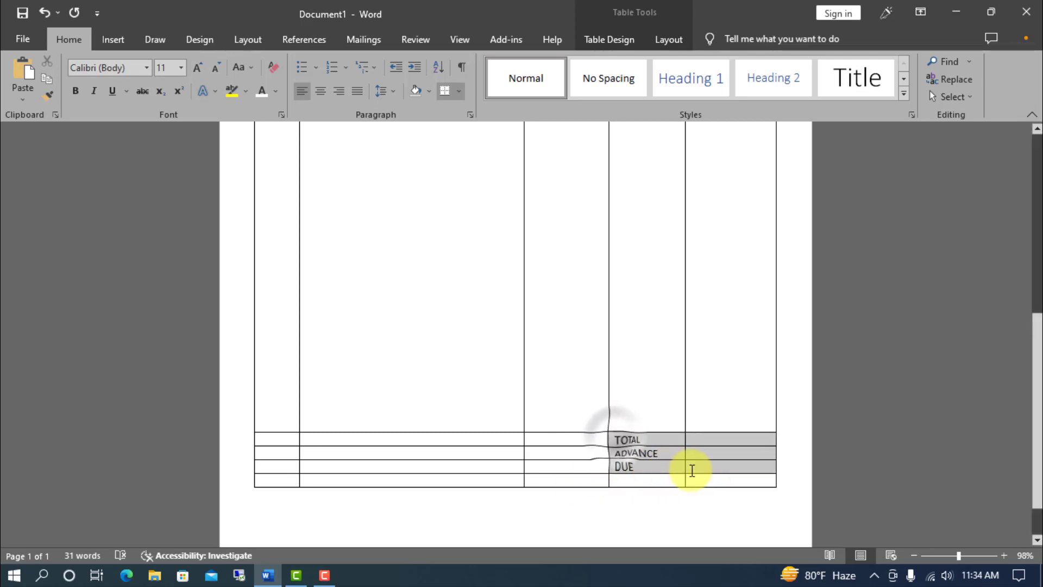
pyautogui.click(183, 66)
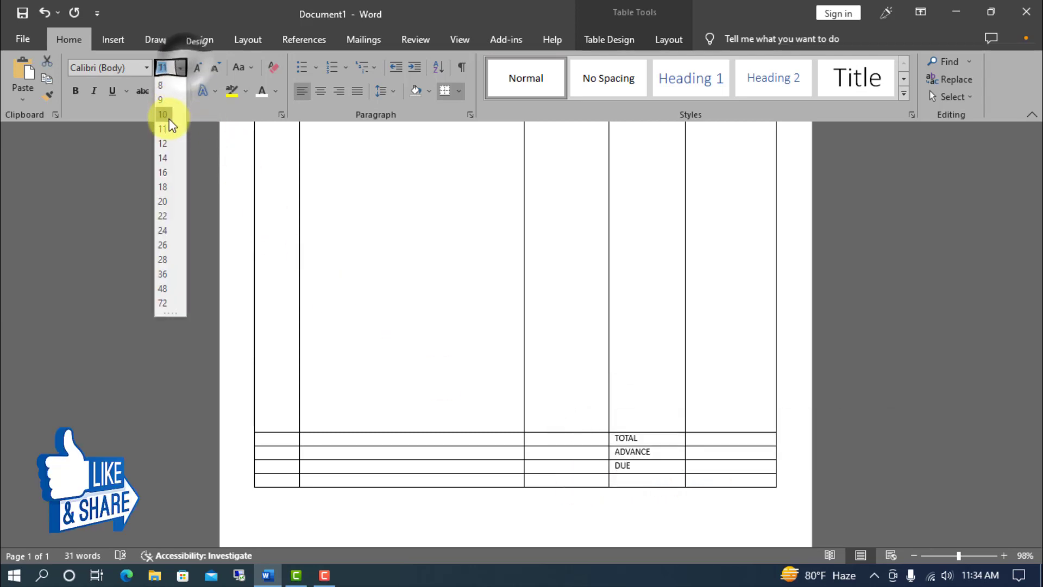
pyautogui.click(167, 156)
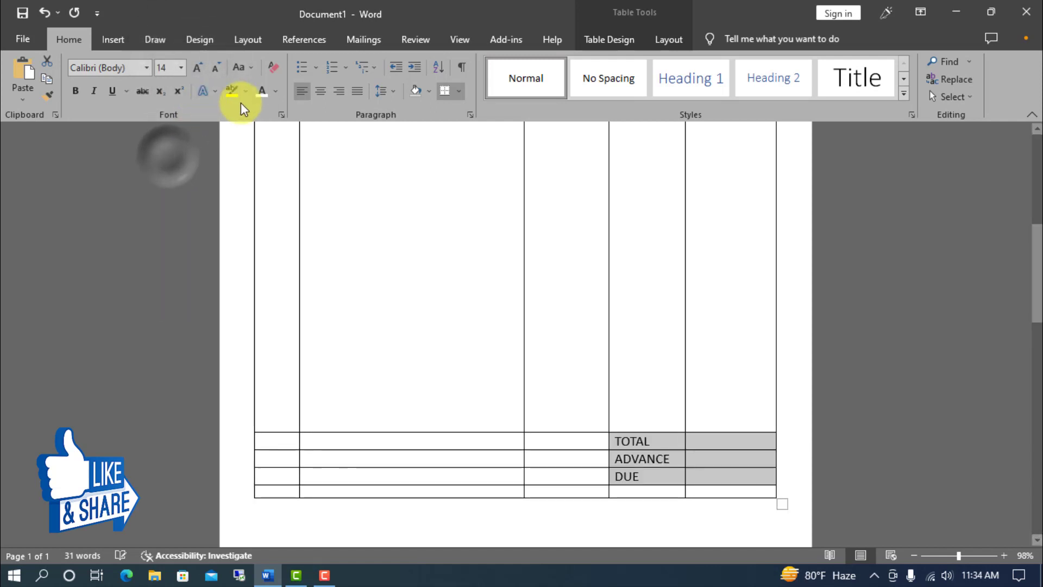
pyautogui.click(76, 90)
pyautogui.click(342, 93)
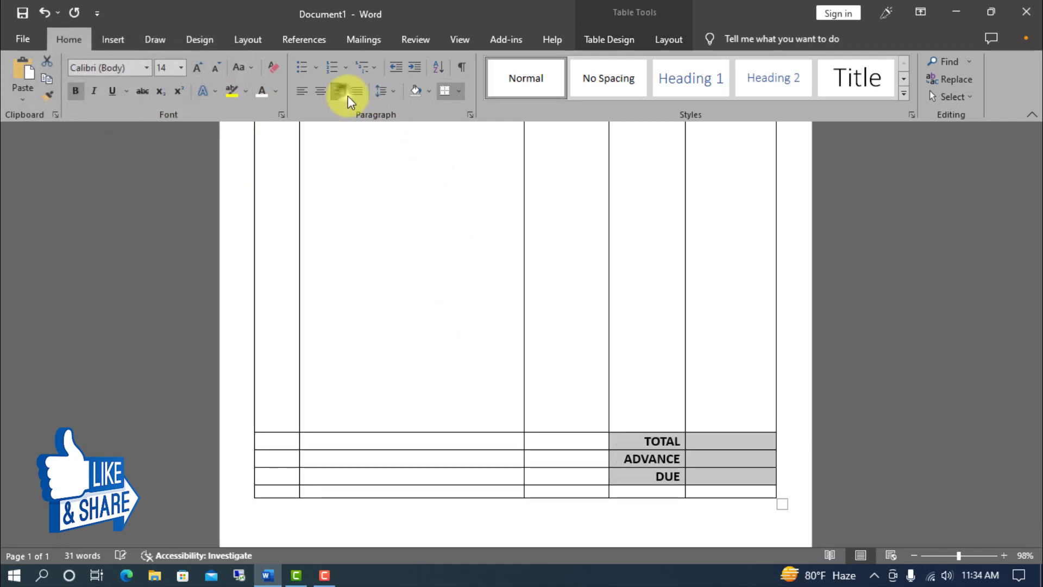
pyautogui.click(720, 495)
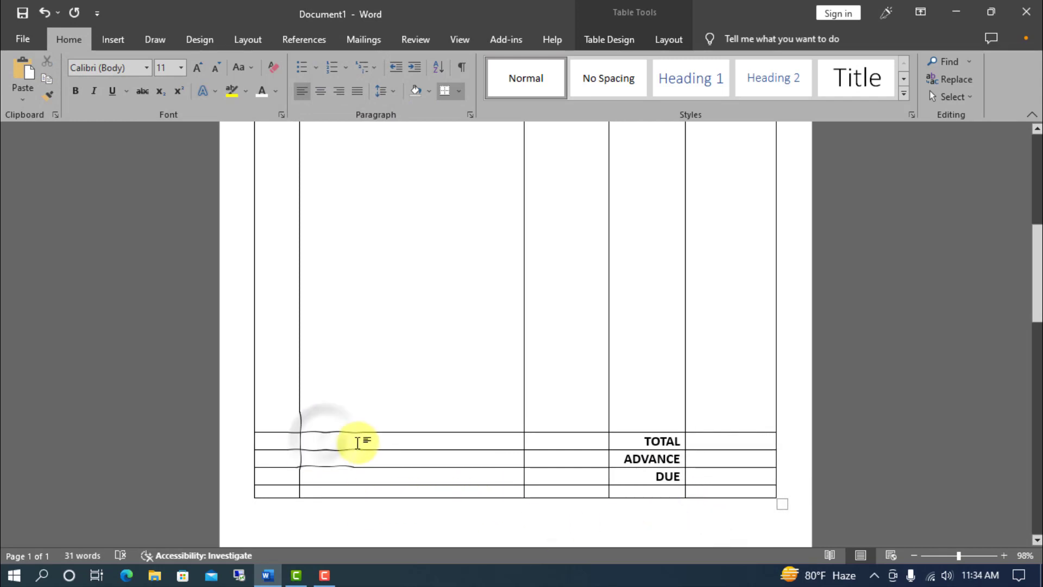
# Merge the first three cells of the TOTAL row and enter "AMOUNT IN WORD:" in the merged cell
pyautogui.moveTo(277, 441); pyautogui.dragTo(573, 442)
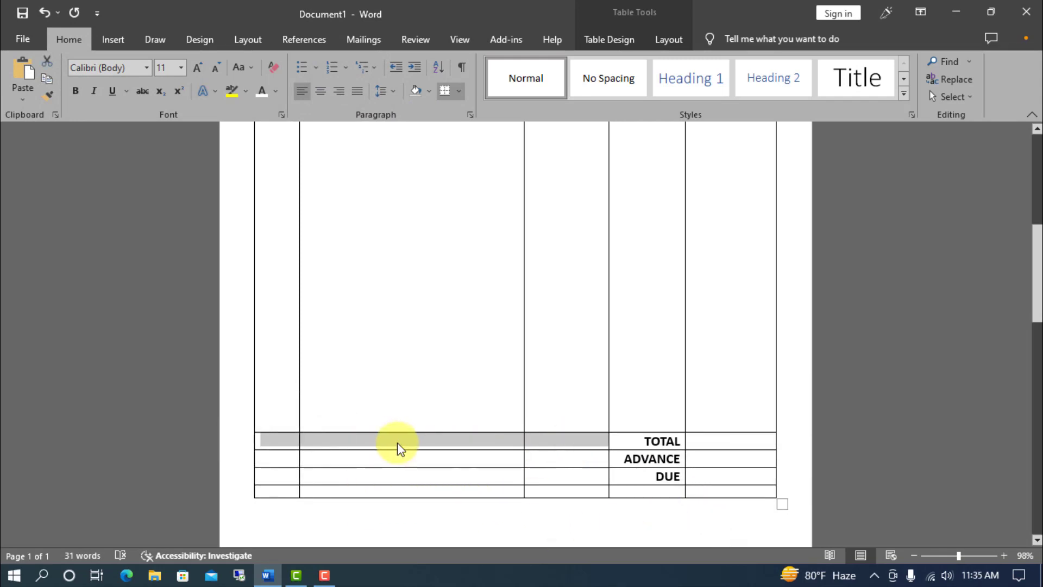
pyautogui.rightClick(392, 440)
pyautogui.click(463, 359)
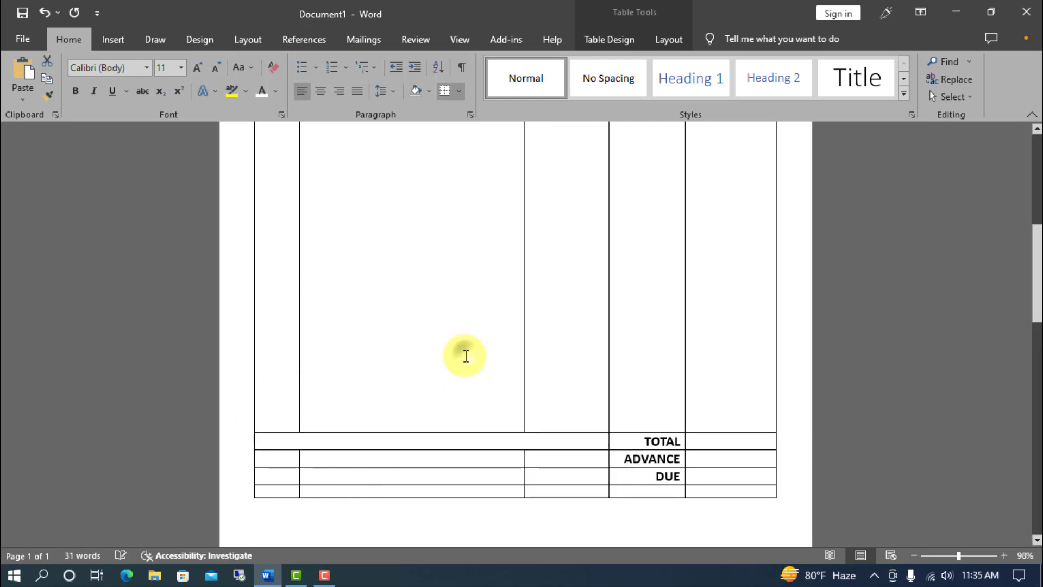
pyautogui.click(286, 440)
pyautogui.write('AMOUNT IN WORD:')
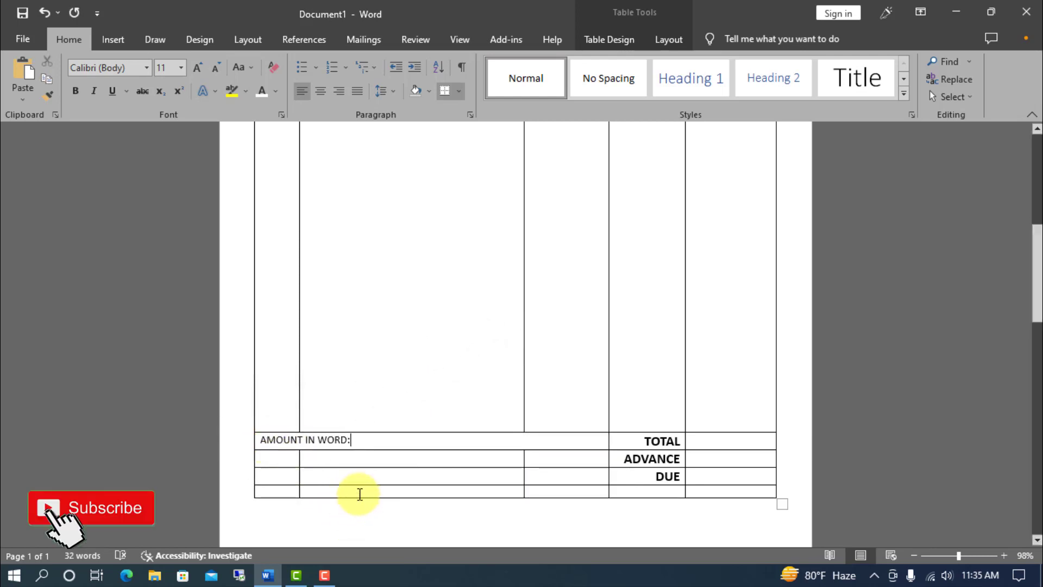
# Remove all borders from the empty SL, DESCRIPTION and QUANTITY cells in the three rows below "AMOUNT IN WORD:"
pyautogui.moveTo(359, 493); pyautogui.dragTo(560, 488)
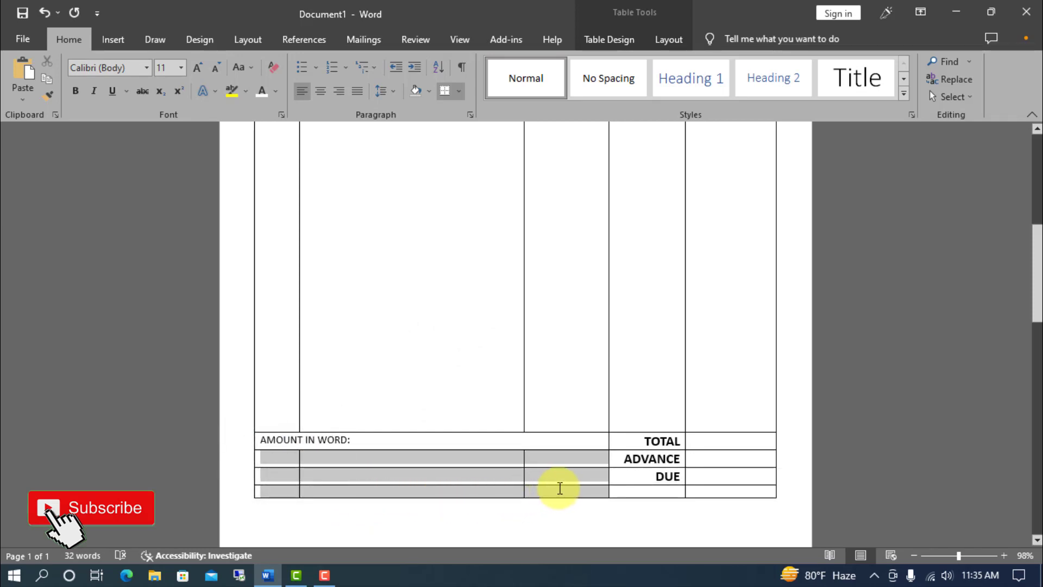
pyautogui.click(459, 90)
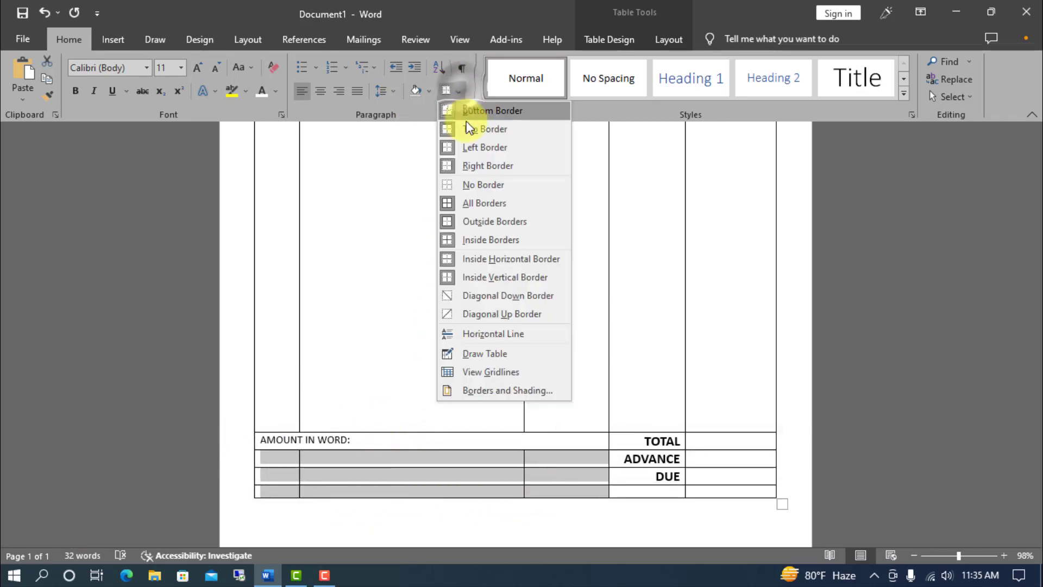
pyautogui.click(448, 203)
pyautogui.click(502, 495)
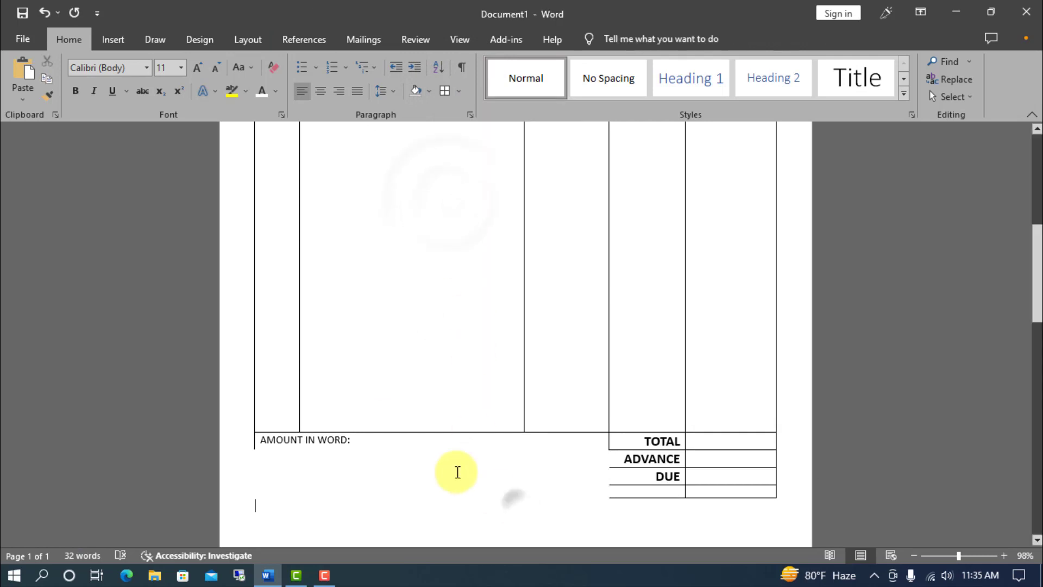
# Add a bottom border to the "AMOUNT IN WORD:" cell
pyautogui.click(399, 433)
pyautogui.click(460, 90)
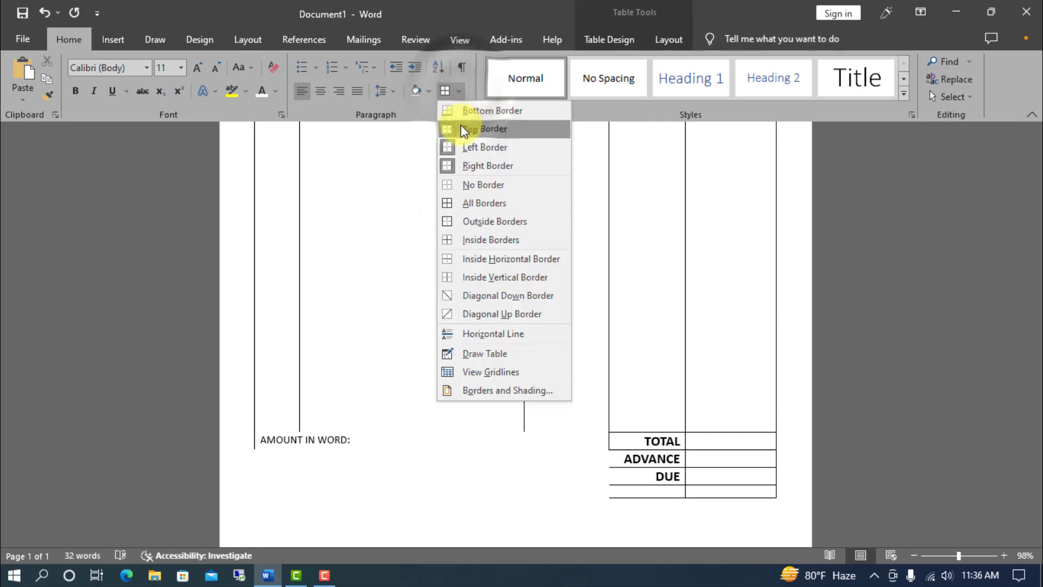
pyautogui.click(463, 111)
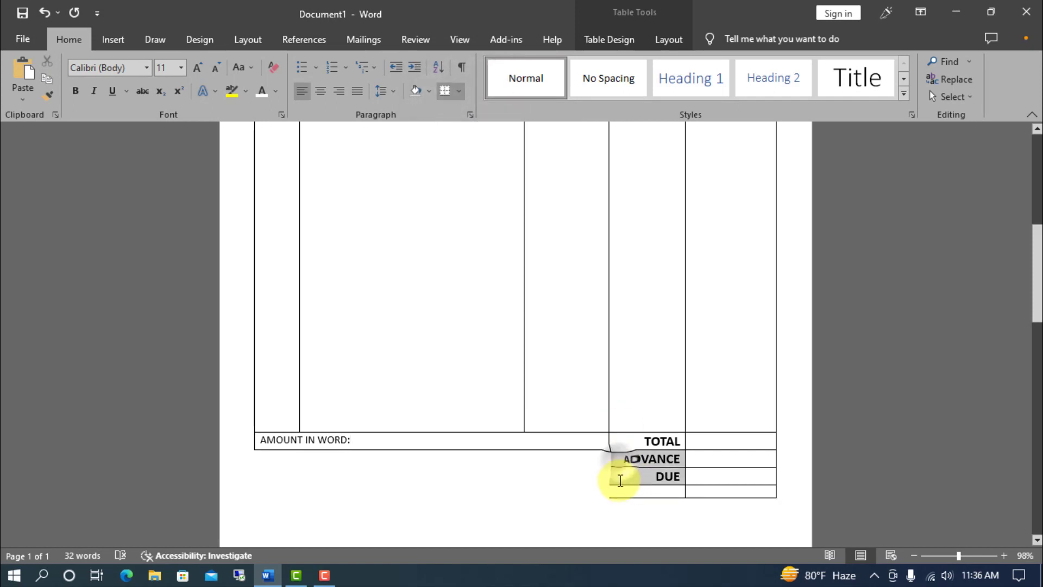
# Add a left border to the ADVANCE cell, the DUE cell and the blank cell beneath them
pyautogui.moveTo(619, 480); pyautogui.dragTo(613, 459)
pyautogui.click(460, 90)
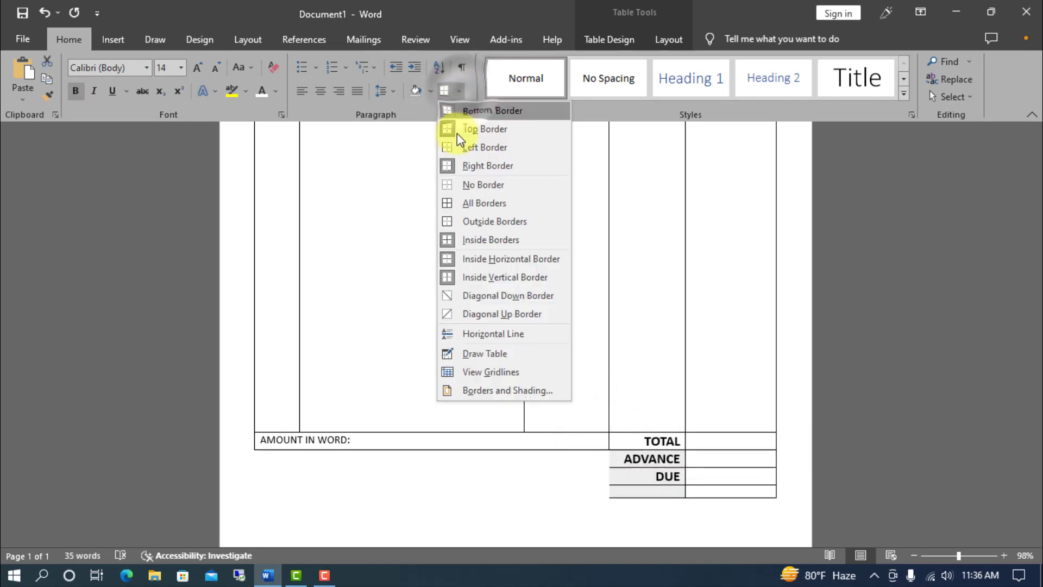
pyautogui.click(445, 148)
pyautogui.click(612, 521)
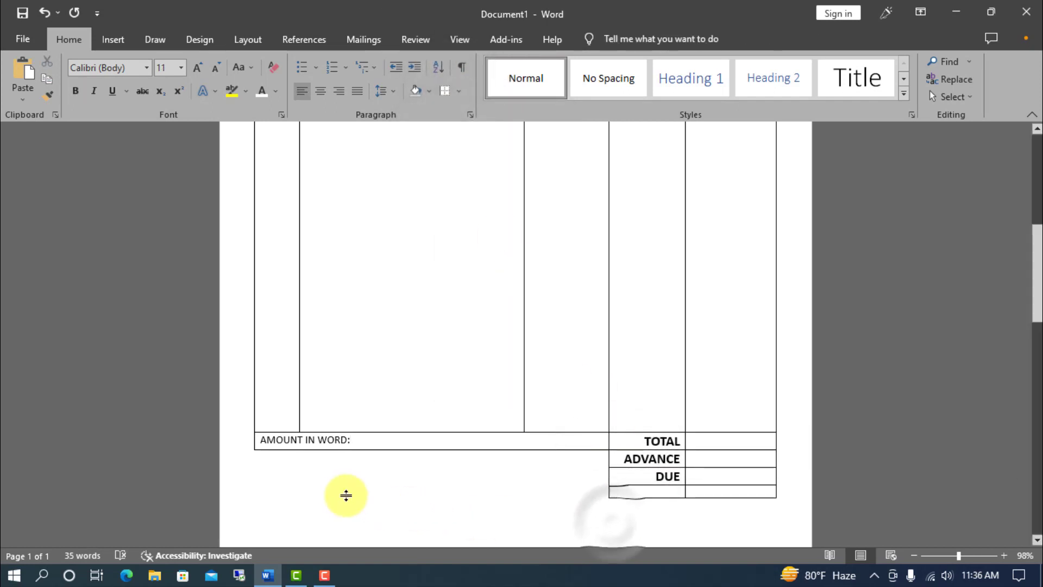
# Add a signature line below the table with "Buyer’s Signature" and, spaced apart on the same line, "Choice Gallery"
pyautogui.doubleClick(321, 502)
pyautogui.write('Buyer’s Signature Choice')
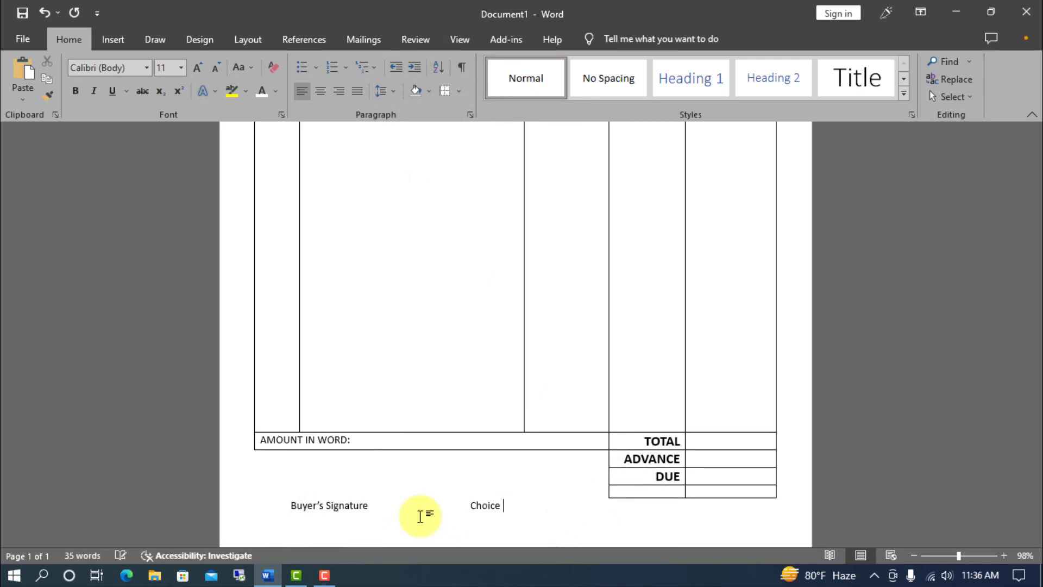
pyautogui.write('y')
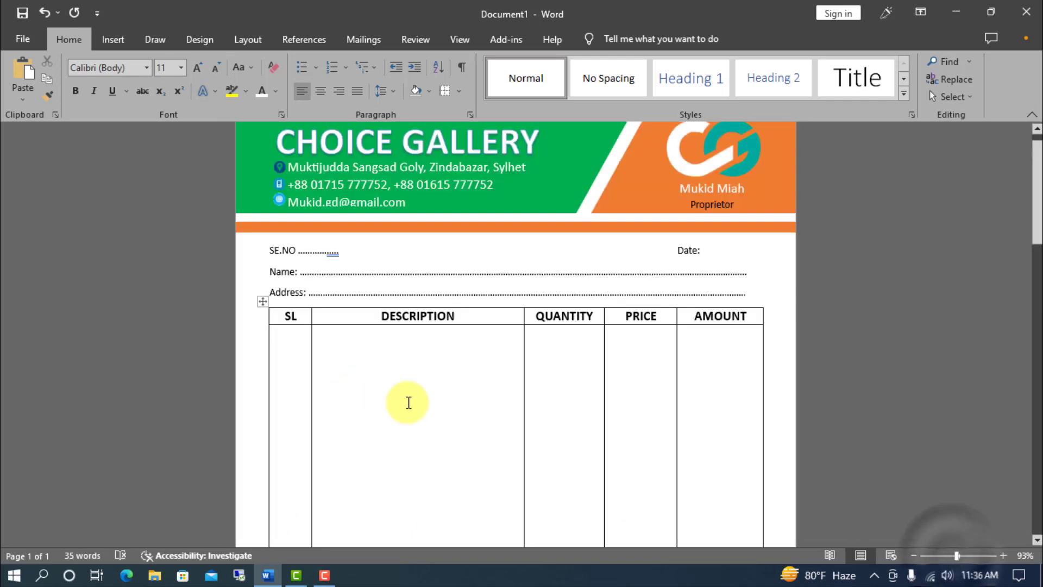
# Draw a rectangle about 7.28" wide and 0.24" high over the item table's header row
pyautogui.scroll(-5, 413, 403)
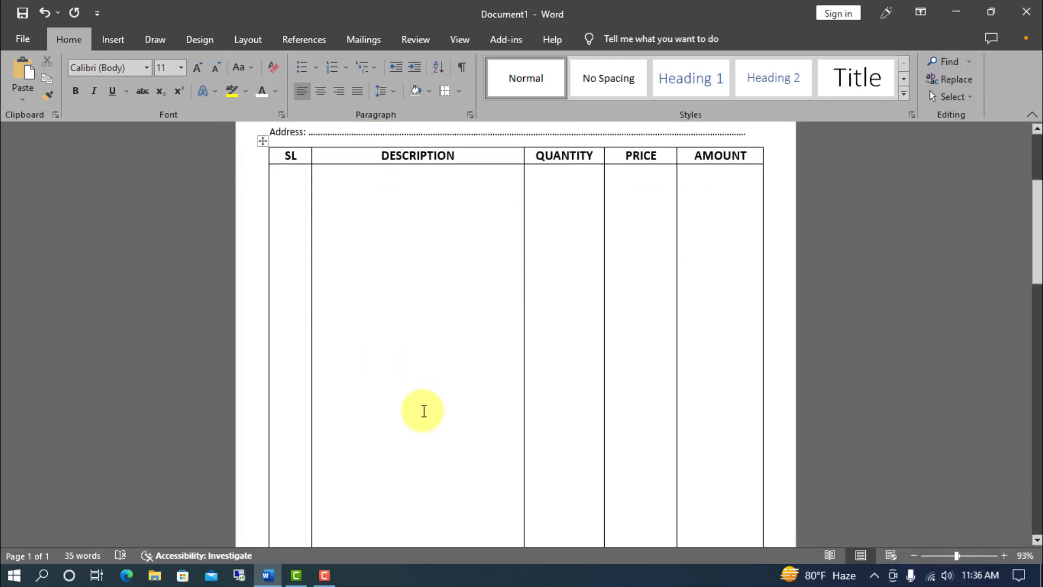
pyautogui.click(109, 40)
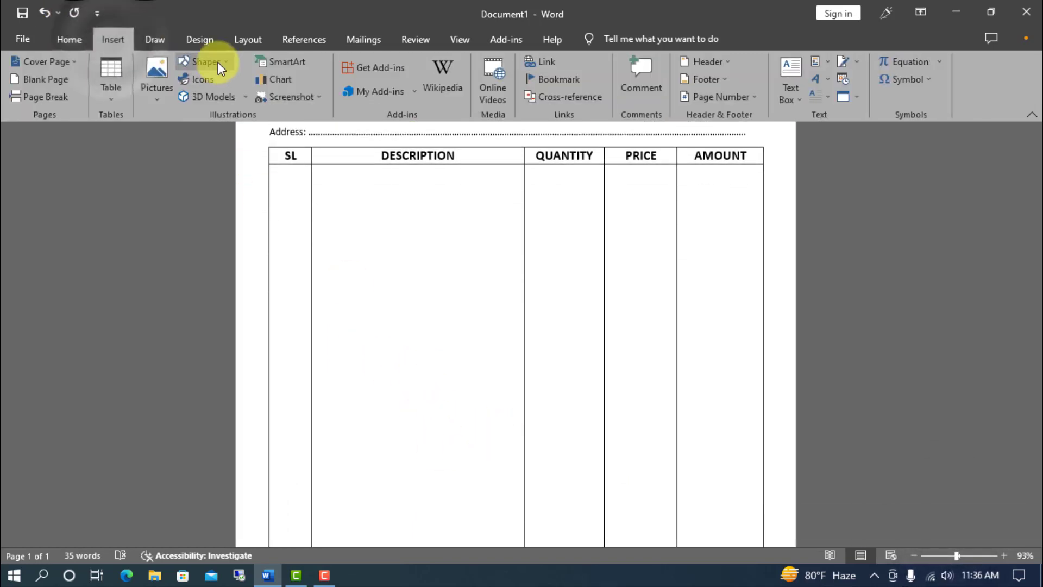
pyautogui.click(216, 61)
pyautogui.click(230, 96)
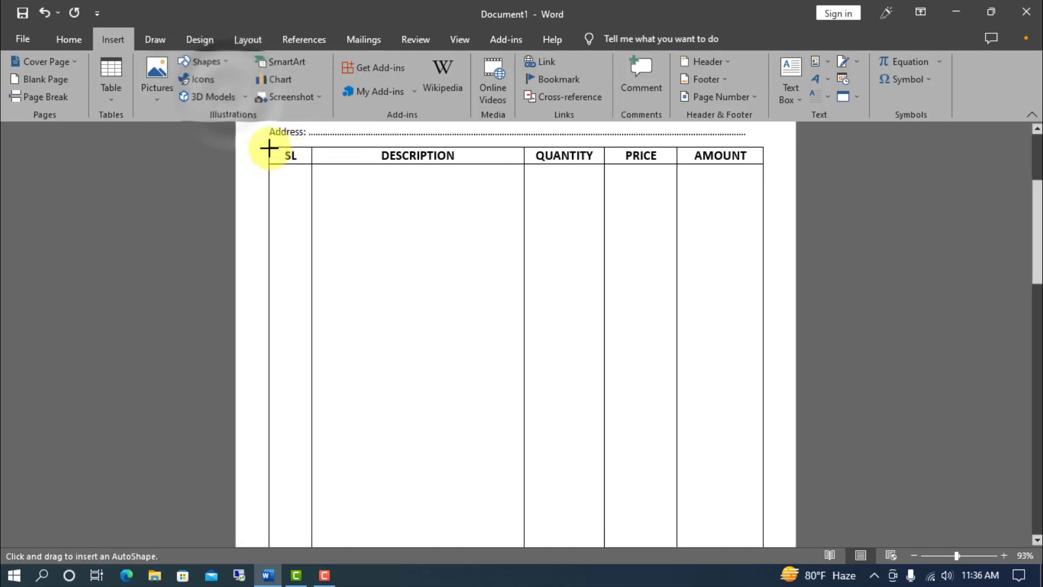
pyautogui.moveTo(268, 148); pyautogui.dragTo(763, 165)
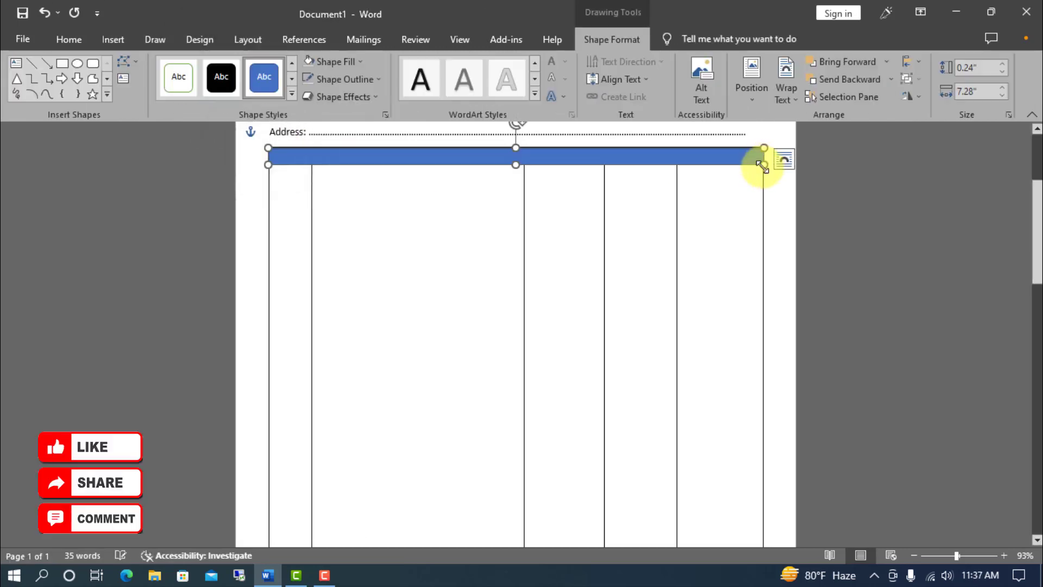
# Remove the header rectangle's outline and fill it with Orange, Accent 2
pyautogui.click(358, 80)
pyautogui.click(336, 212)
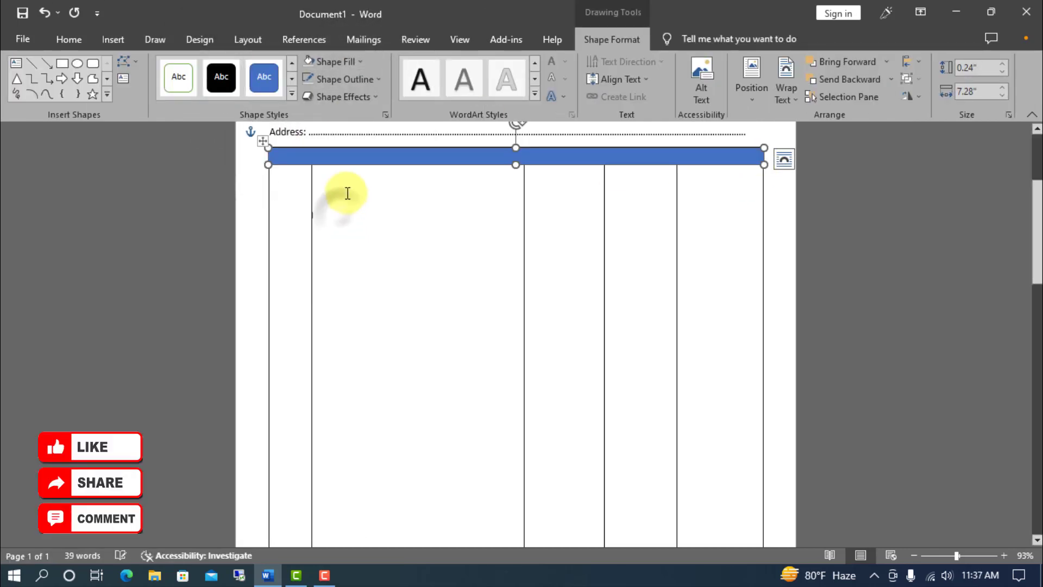
pyautogui.click(359, 61)
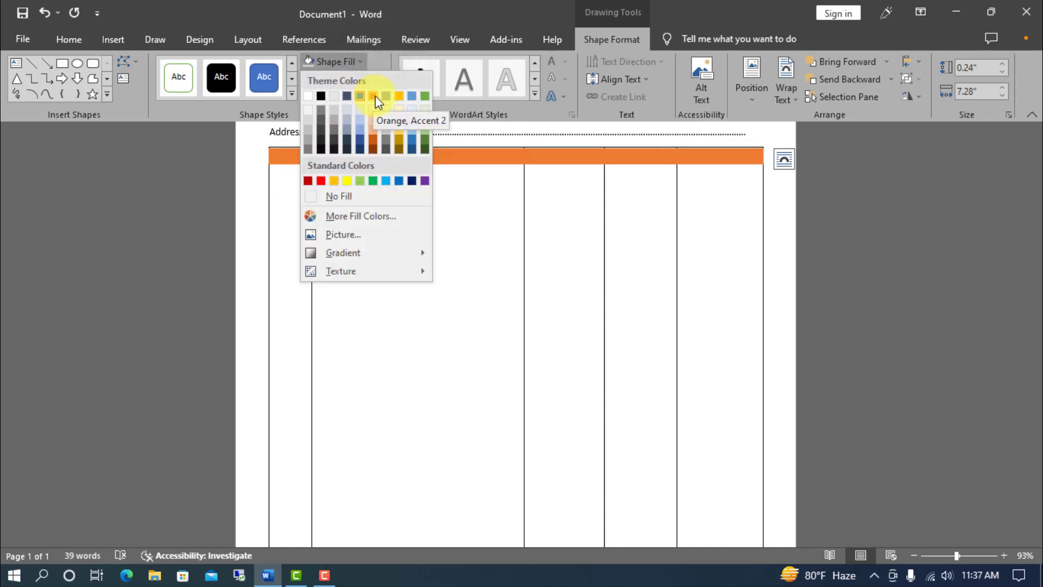
pyautogui.click(373, 94)
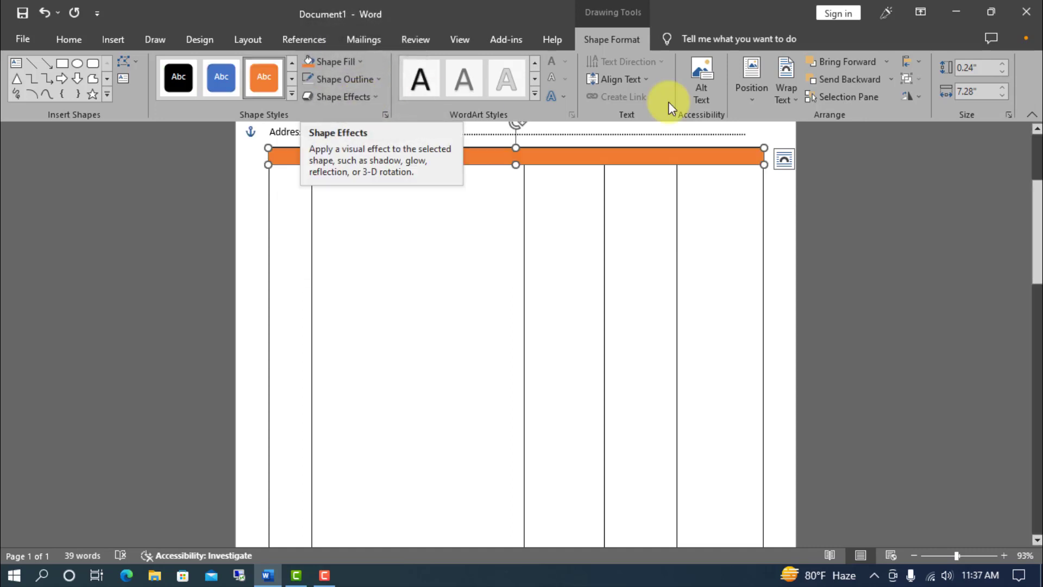
# Send the orange header rectangle behind the text and deselect it
pyautogui.click(780, 90)
pyautogui.click(802, 212)
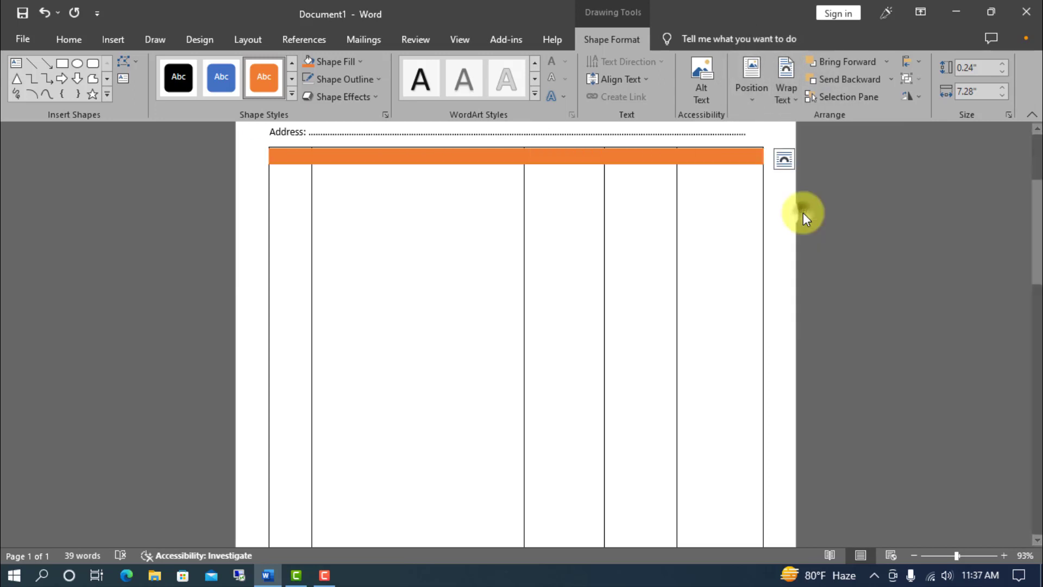
pyautogui.click(508, 301)
# Draw a rectangle about 3.11" wide and 6.32" high covering the empty DESCRIPTION column down to the AMOUNT IN WORD row
pyautogui.scroll(-1, 504, 287)
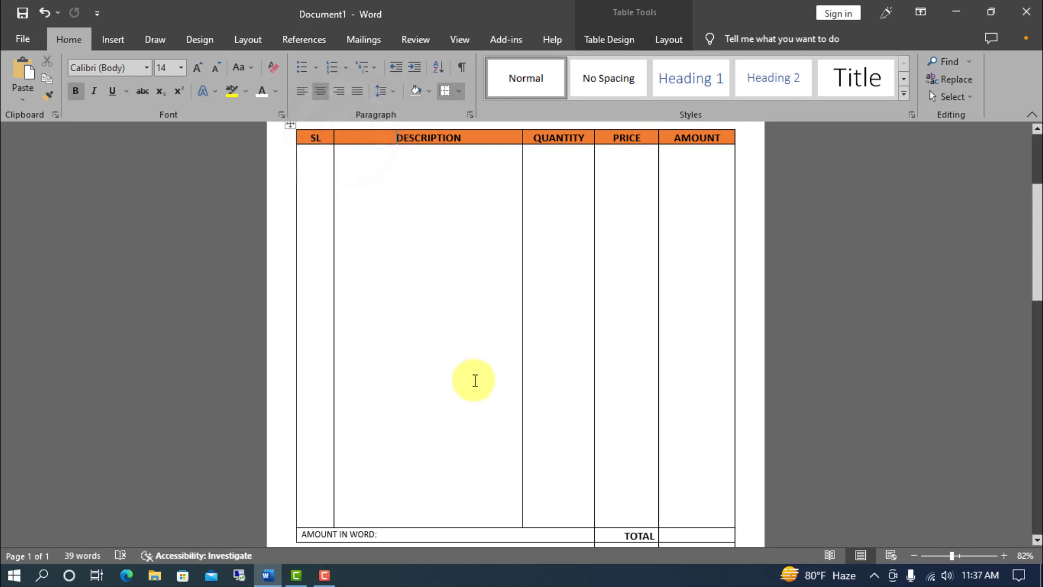
pyautogui.click(107, 40)
pyautogui.click(200, 60)
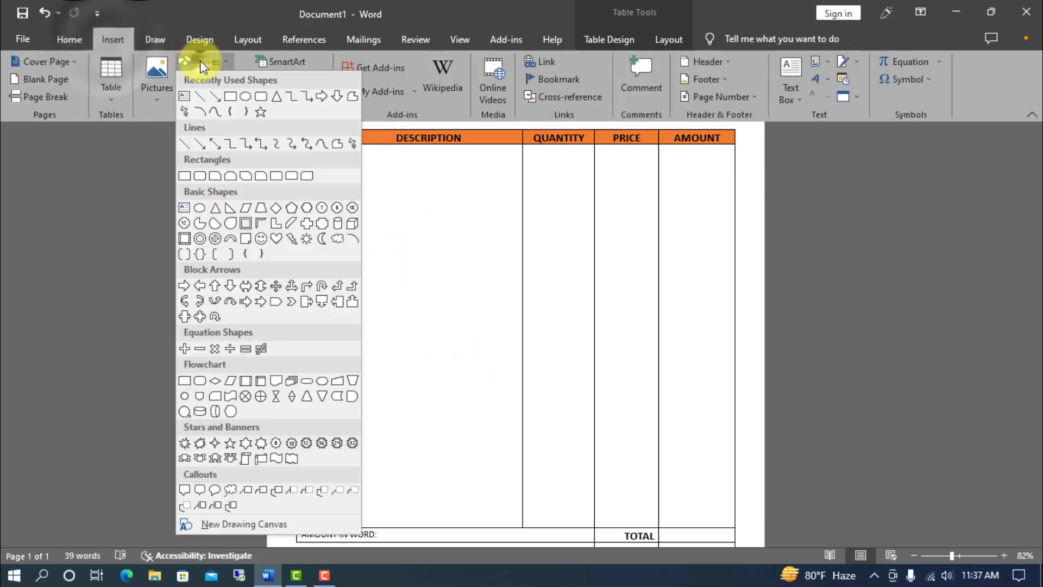
pyautogui.click(229, 98)
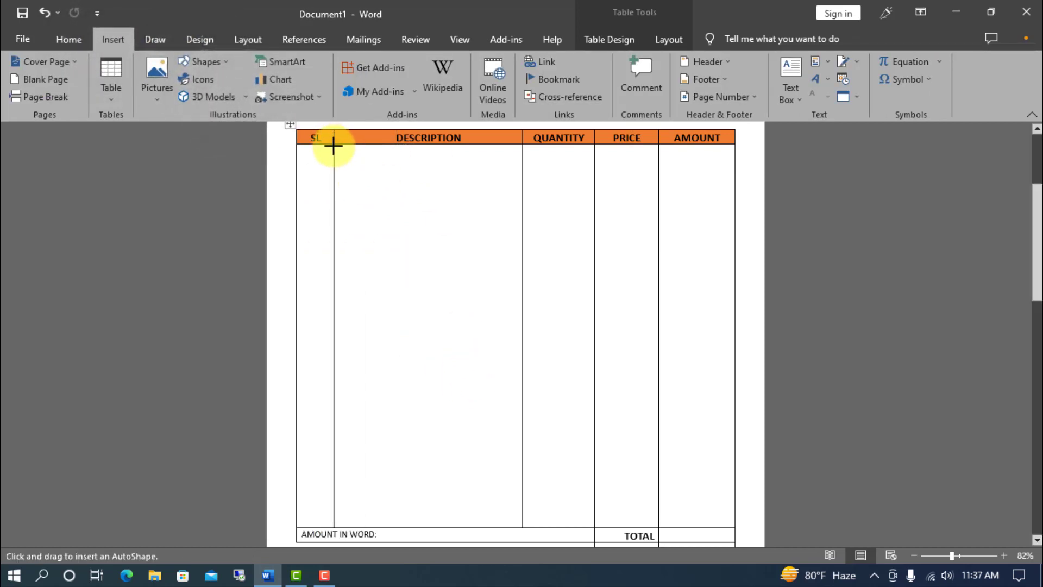
pyautogui.moveTo(333, 144); pyautogui.dragTo(522, 527)
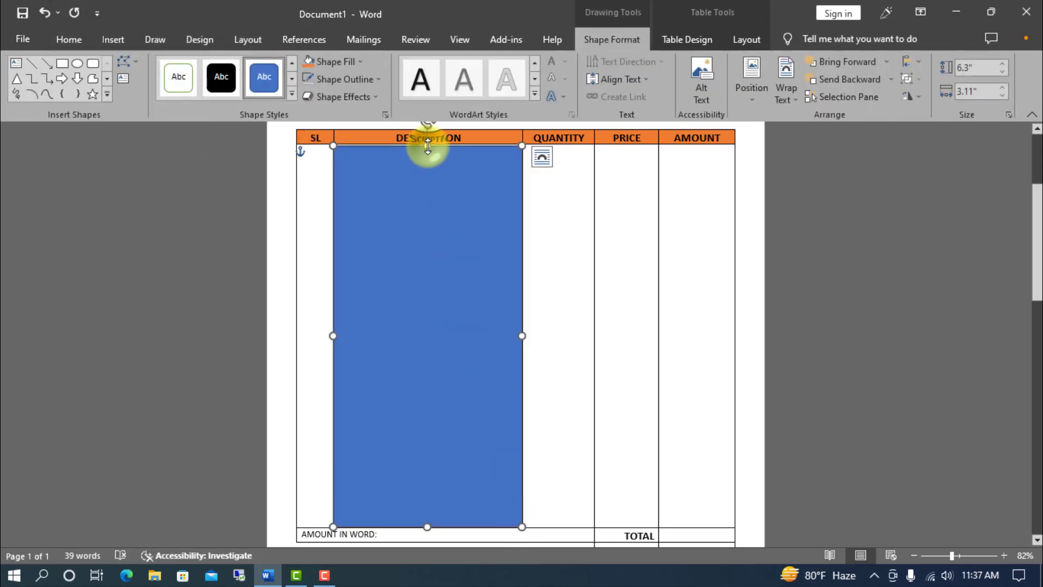
pyautogui.moveTo(427, 145); pyautogui.dragTo(427, 143)
# Remove the DESCRIPTION rectangle's outline and fill it with the lightest orange theme tint
pyautogui.click(373, 80)
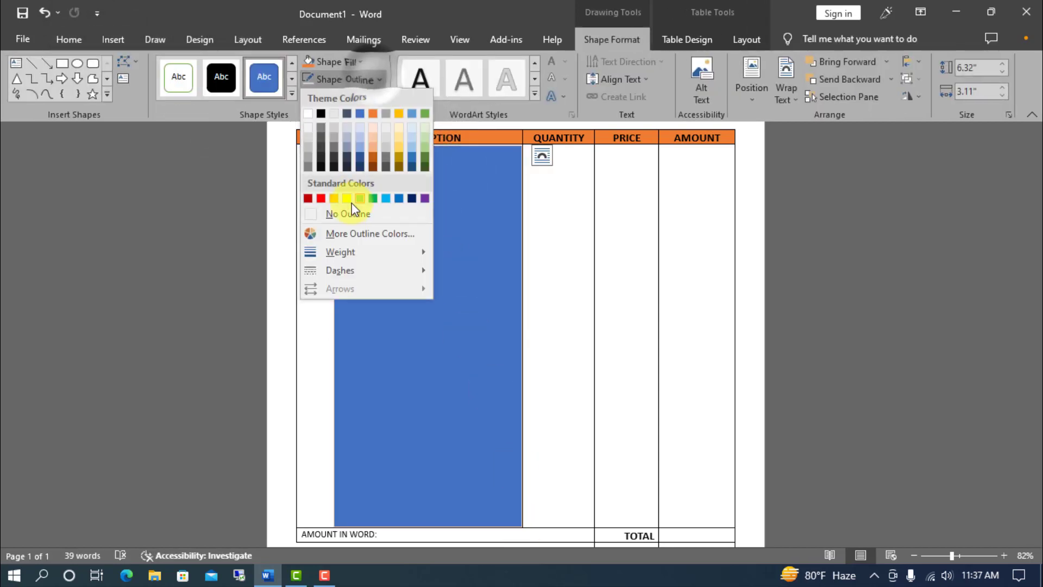
pyautogui.click(347, 214)
pyautogui.click(362, 61)
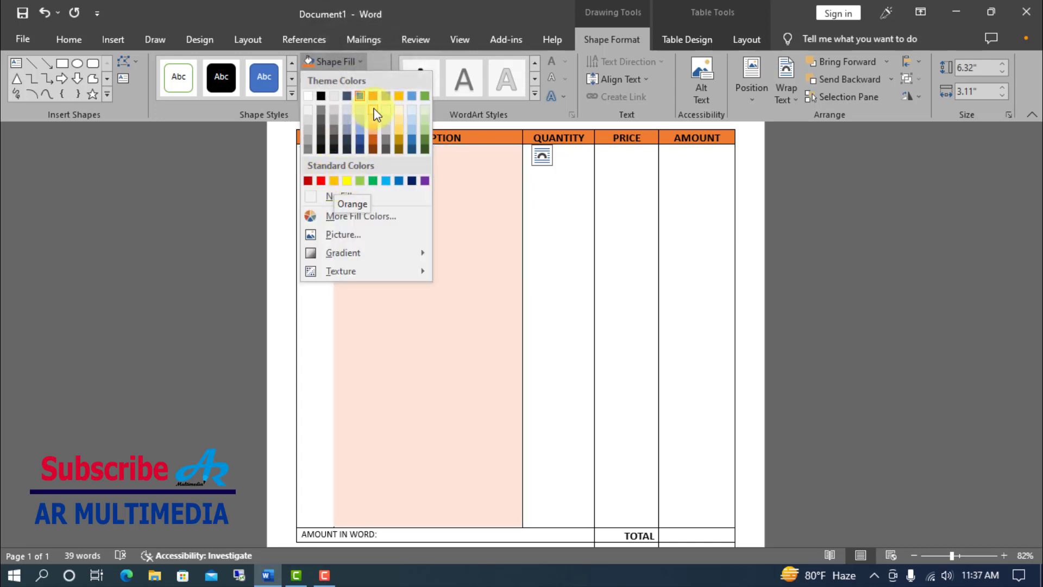
pyautogui.click(373, 110)
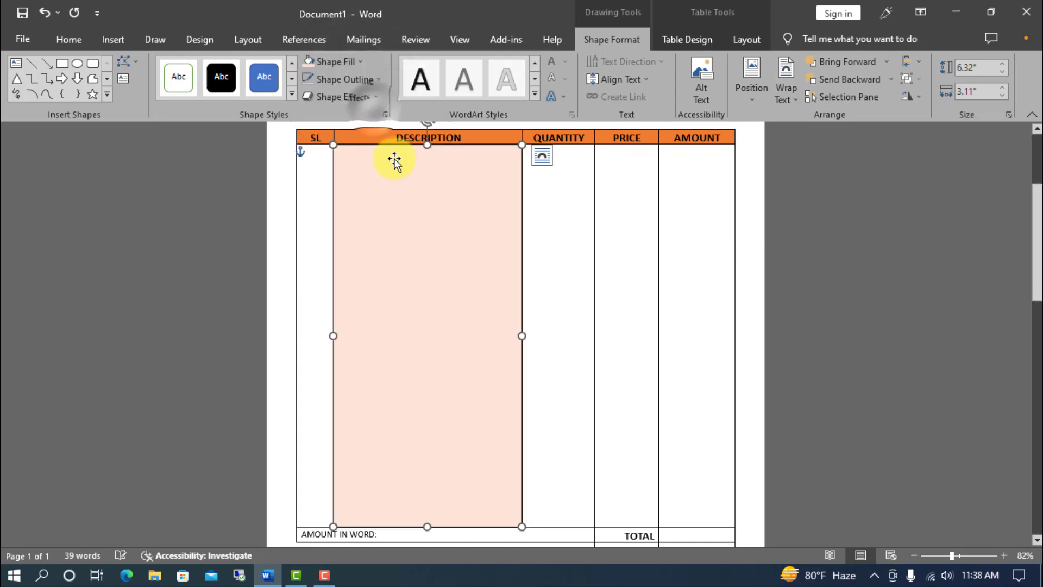
# Duplicate the DESCRIPTION rectangle and fit the copy over the QUANTITY column at about 1.14" wide
pyautogui.click(423, 273)
pyautogui.hotkey('ctrl', 'd')
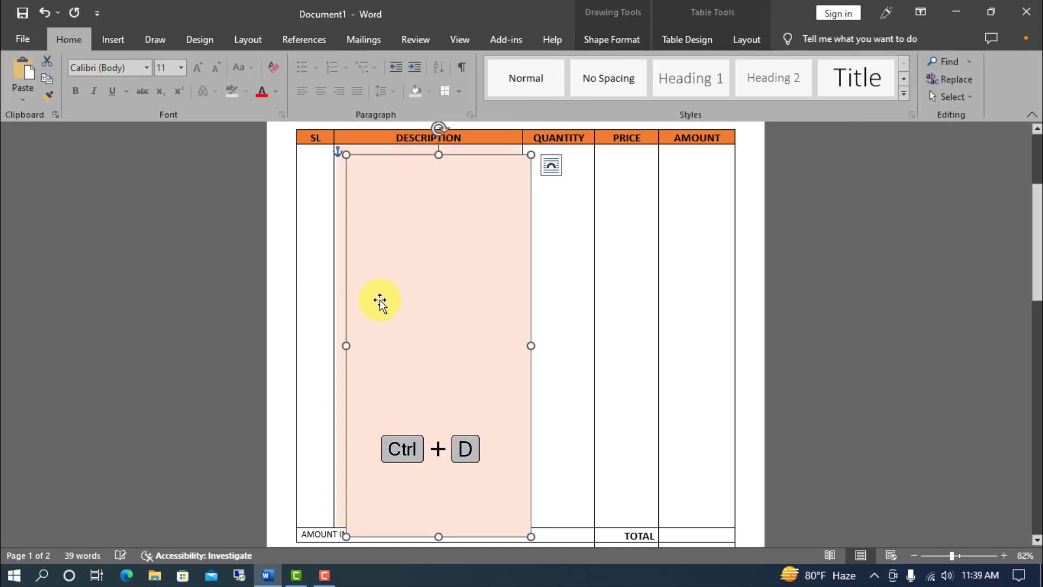
pyautogui.moveTo(380, 283); pyautogui.dragTo(571, 285)
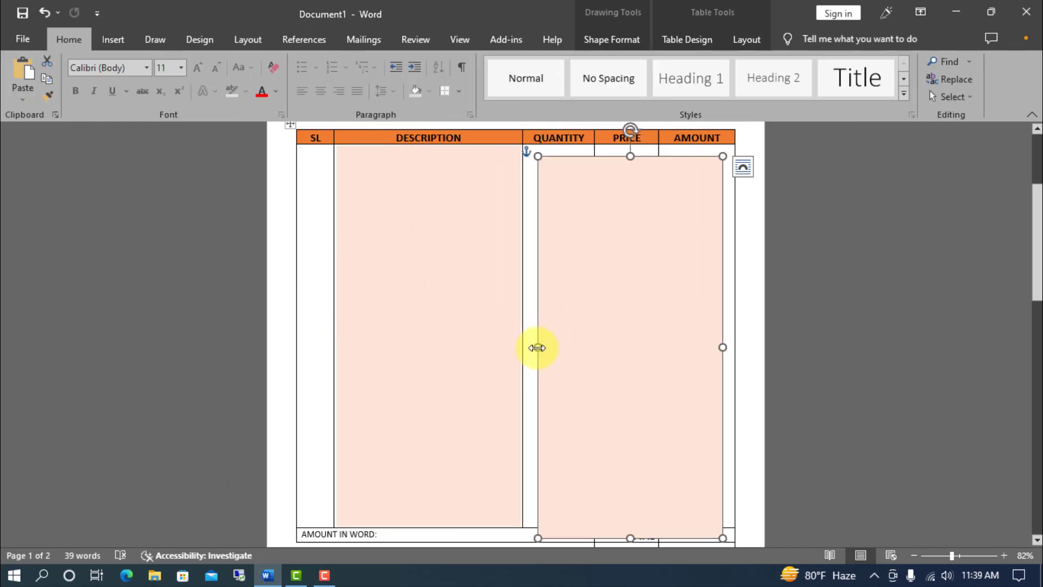
pyautogui.moveTo(536, 347); pyautogui.dragTo(592, 335)
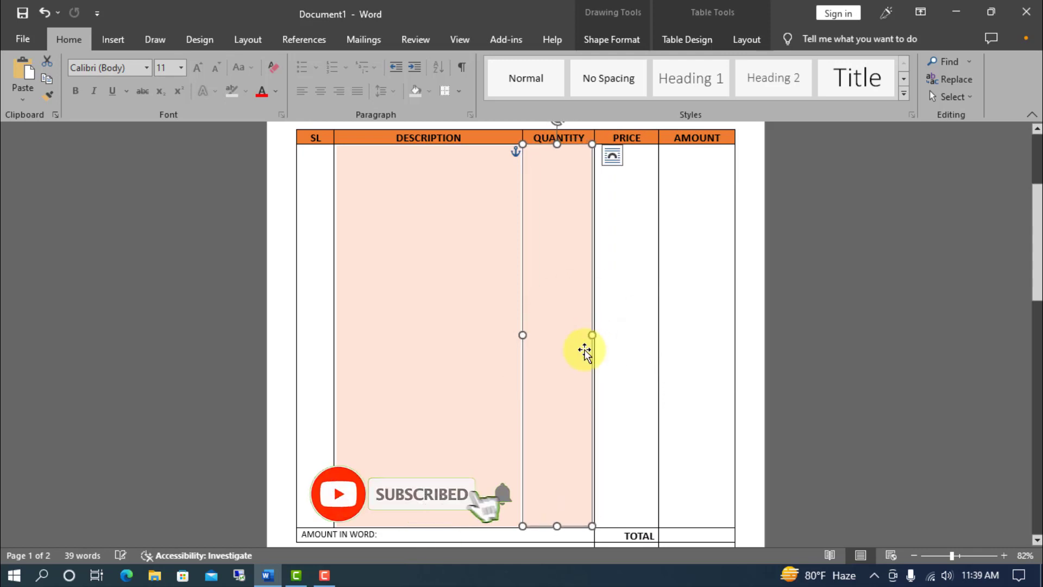
# Fill the QUANTITY column's rectangle with the lightest gold theme tint
pyautogui.click(612, 39)
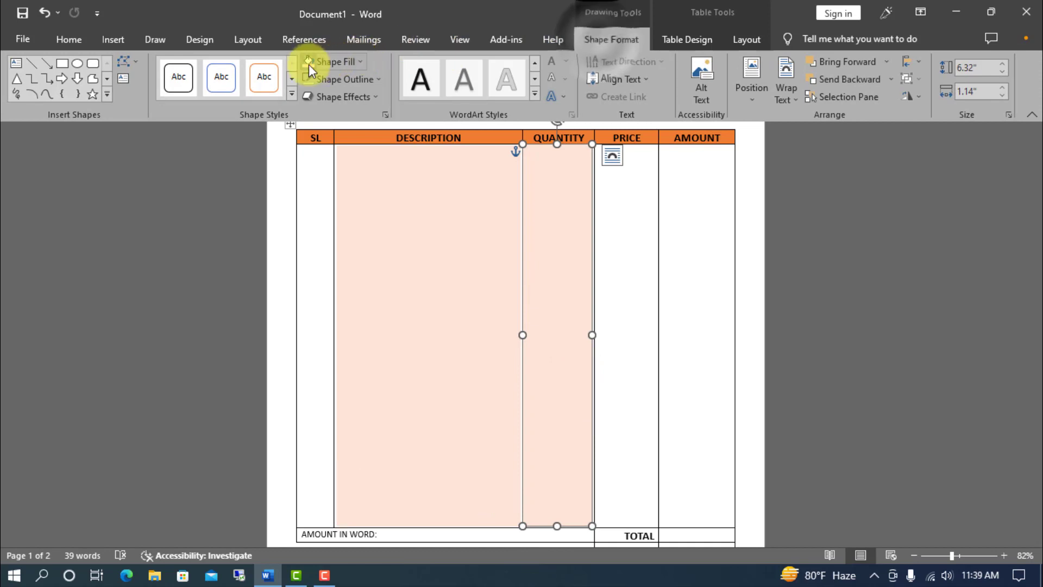
pyautogui.click(363, 60)
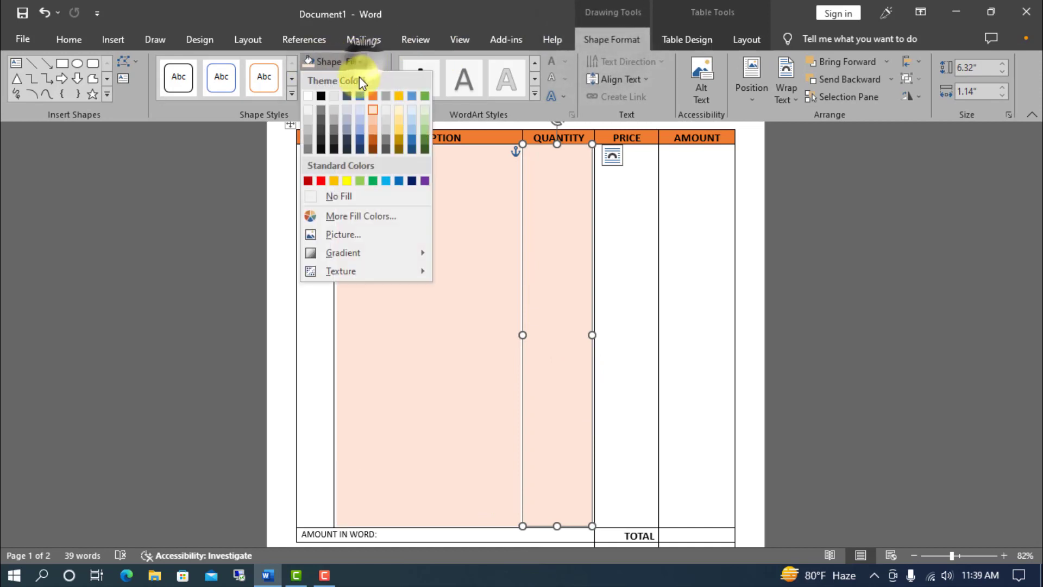
pyautogui.click(404, 115)
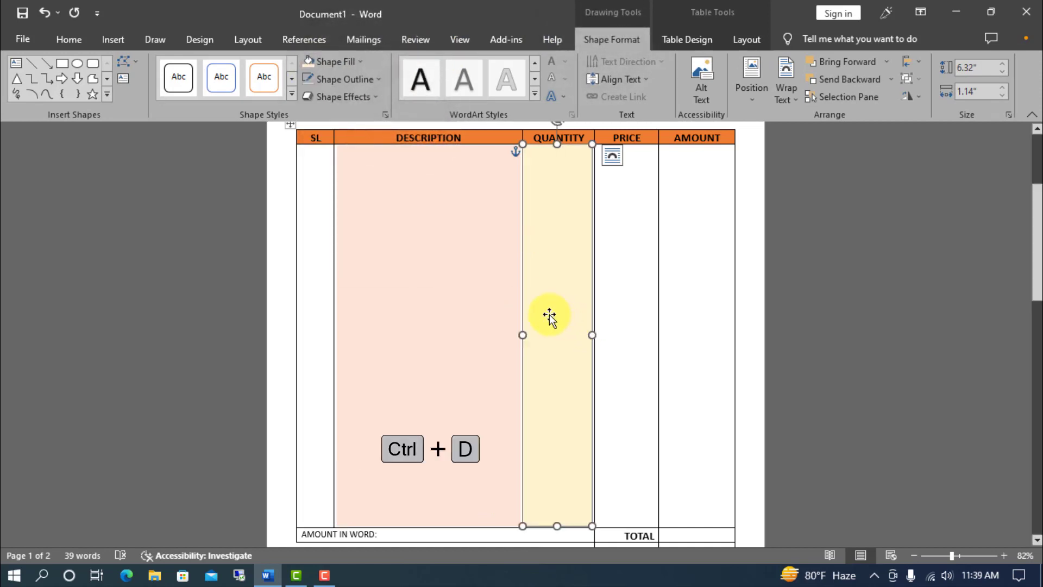
# Duplicate the QUANTITY rectangle over the AMOUNT column, widen it to about 1.21" and fill it with the lightest green tint
pyautogui.hotkey('ctrl', 'd')
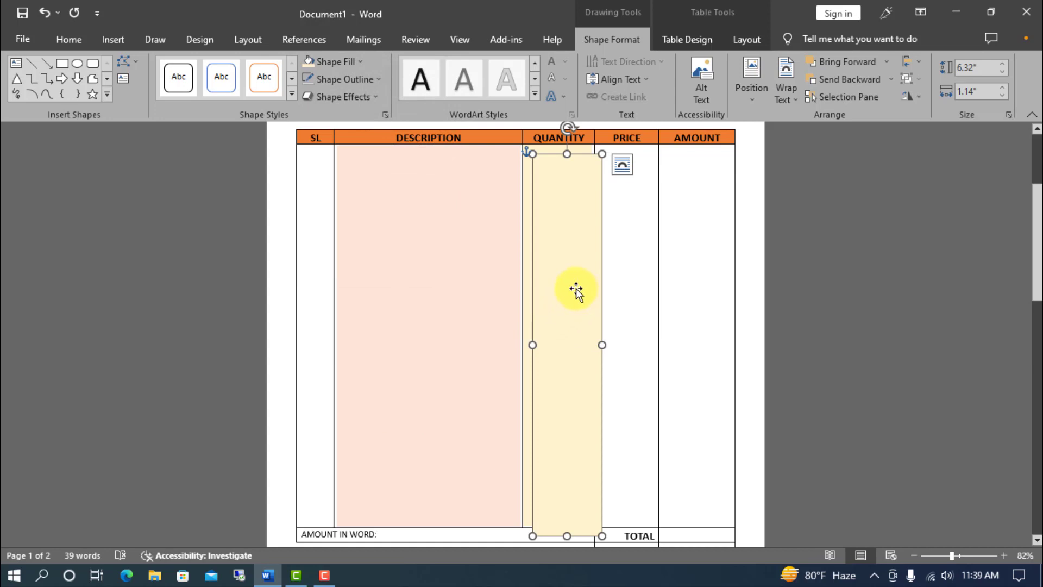
pyautogui.moveTo(576, 292); pyautogui.dragTo(702, 280)
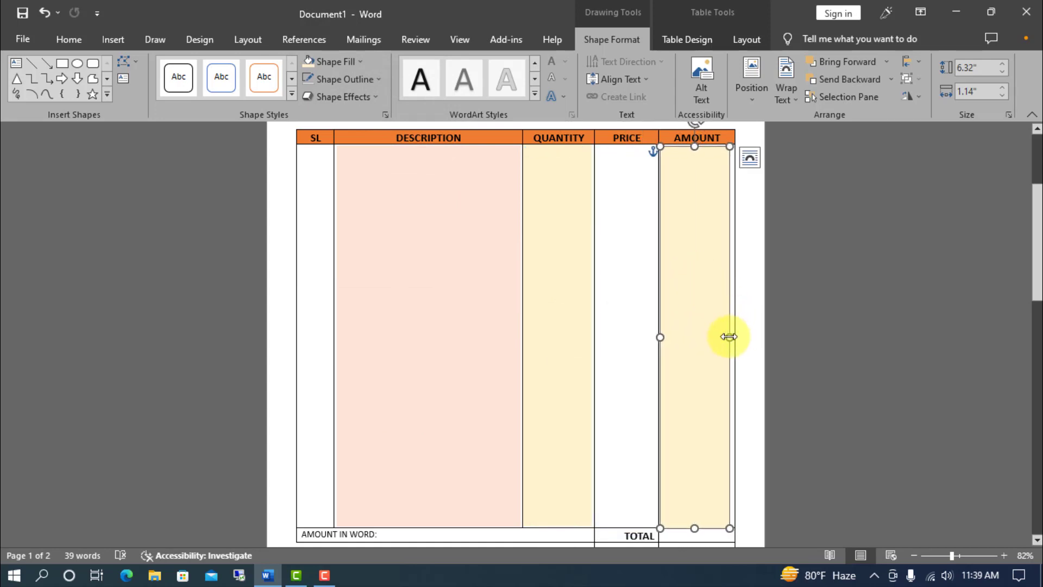
pyautogui.moveTo(732, 336); pyautogui.dragTo(733, 337)
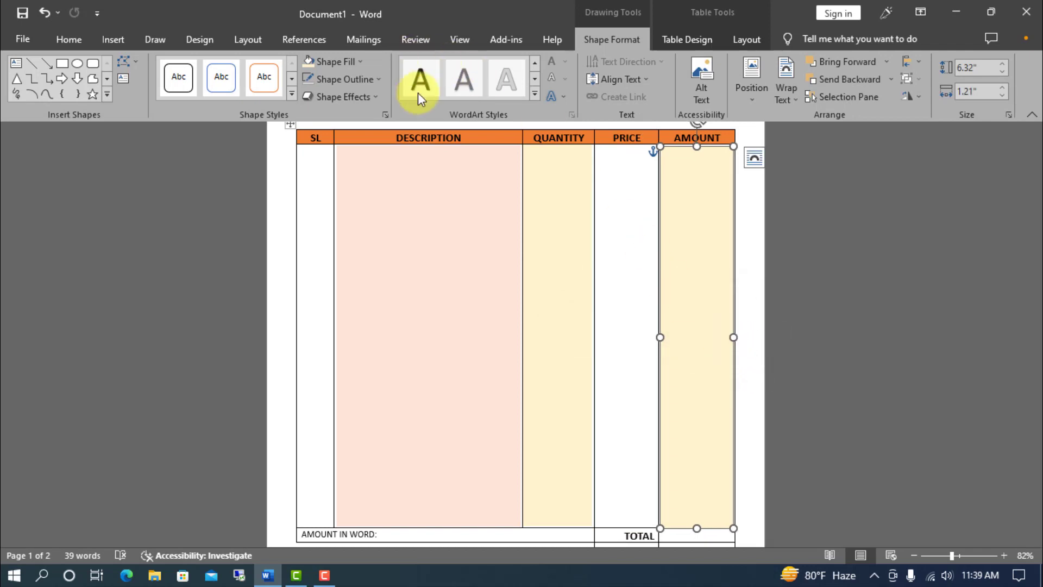
pyautogui.click(359, 61)
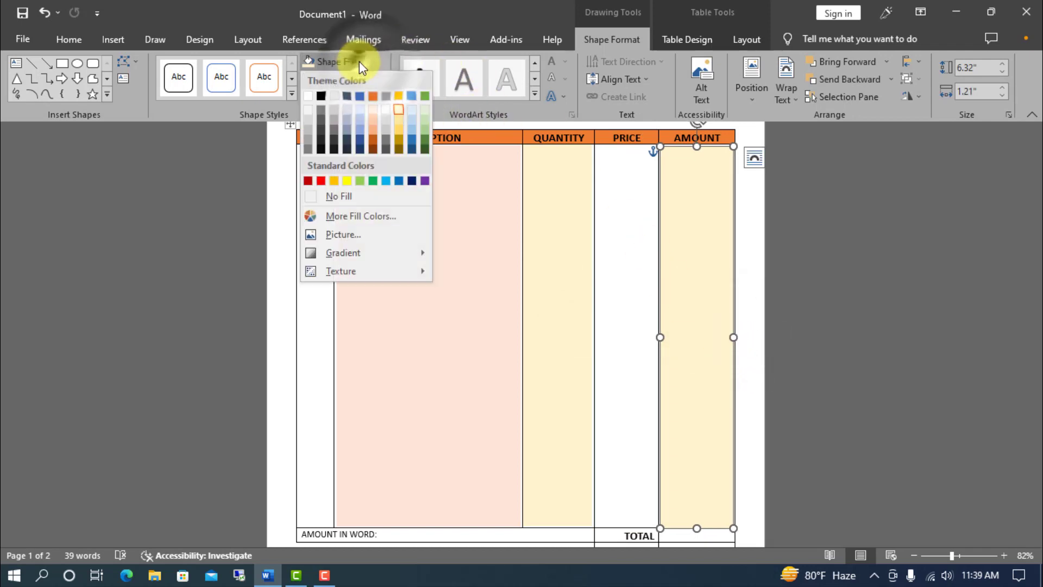
pyautogui.click(422, 107)
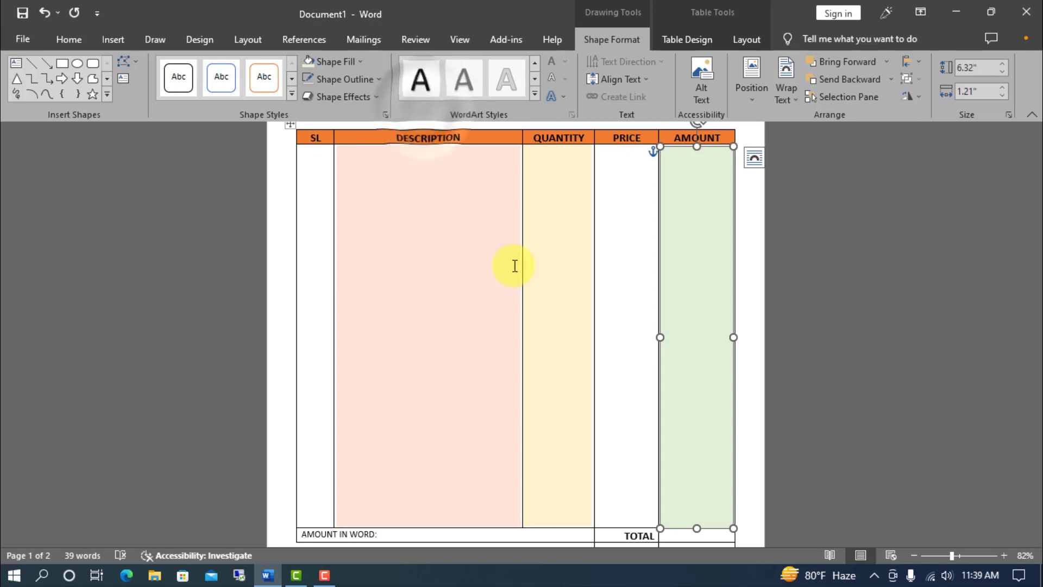
# Duplicate the AMOUNT rectangle with the lightest orange fill and fit the copy over the PRICE column at about 1" wide
pyautogui.hotkey('ctrl', 'd')
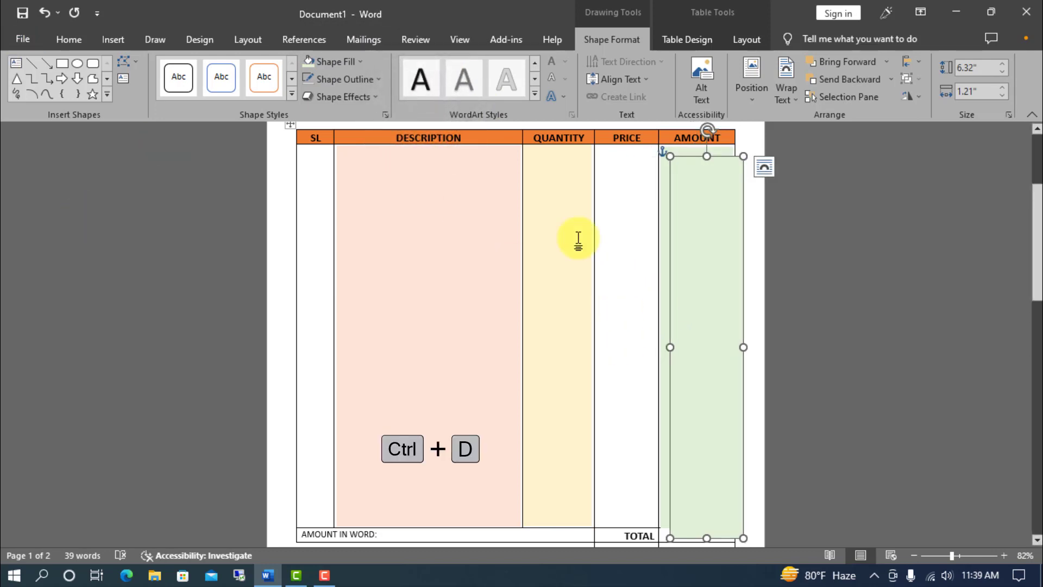
pyautogui.click(361, 60)
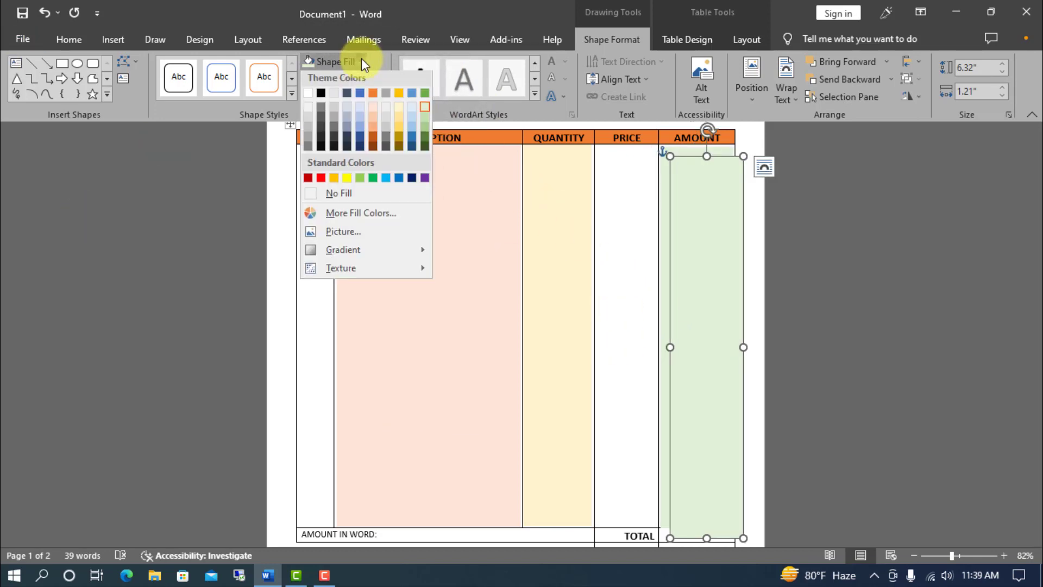
pyautogui.click(373, 109)
pyautogui.moveTo(712, 273); pyautogui.dragTo(640, 261)
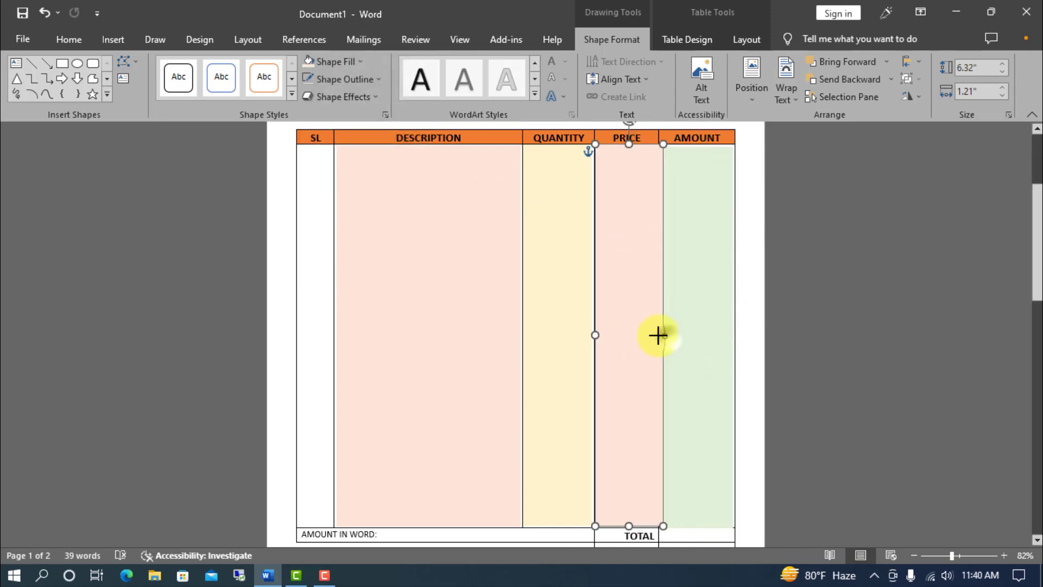
pyautogui.moveTo(657, 335); pyautogui.dragTo(655, 335)
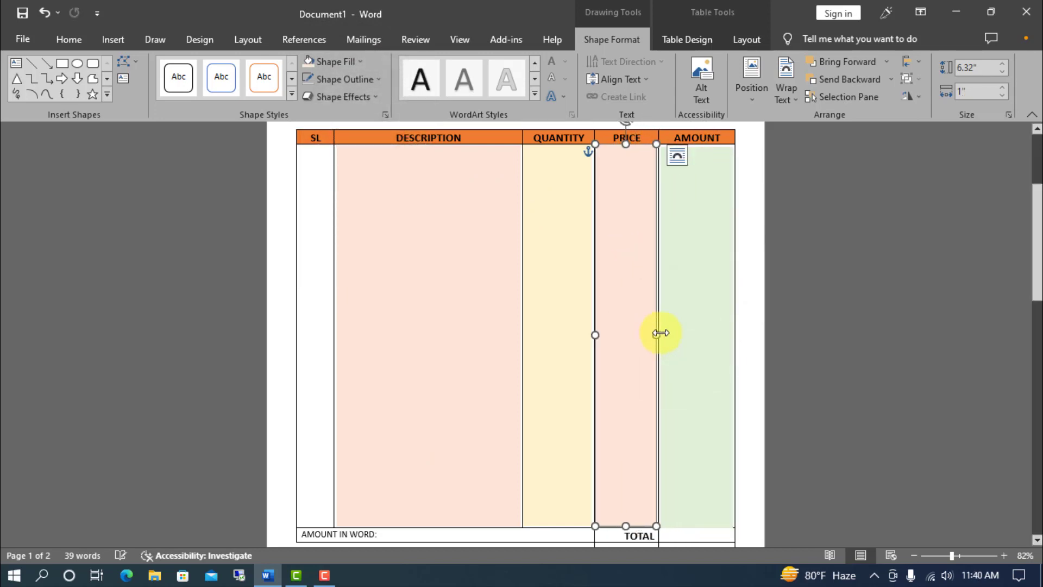
pyautogui.click(826, 332)
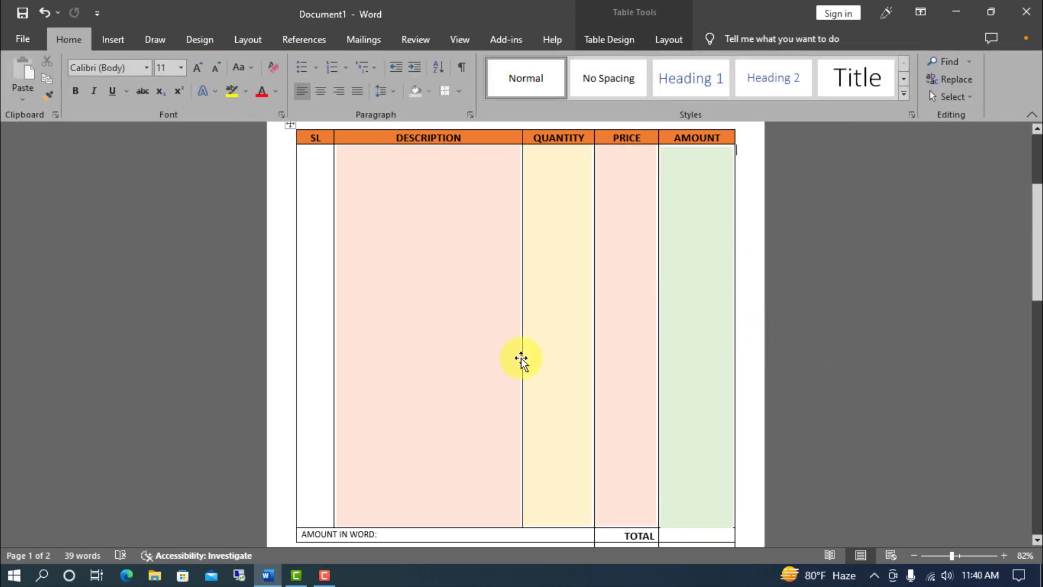
# Duplicate the PRICE rectangle and fit the copy over the SL column at about 0.54" wide
pyautogui.click(626, 283)
pyautogui.hotkey('ctrl', 'd')
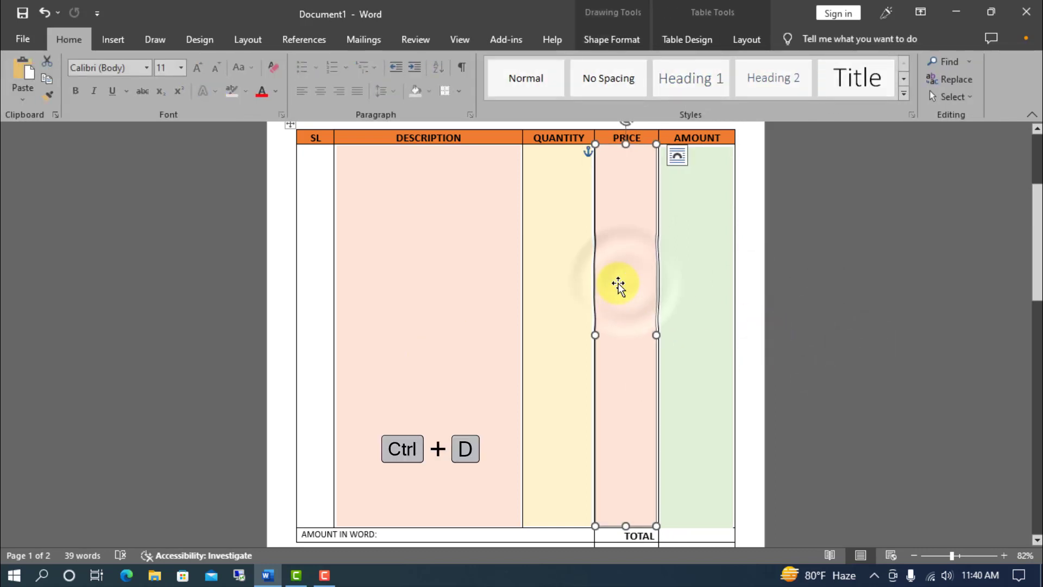
pyautogui.moveTo(619, 308); pyautogui.dragTo(311, 305)
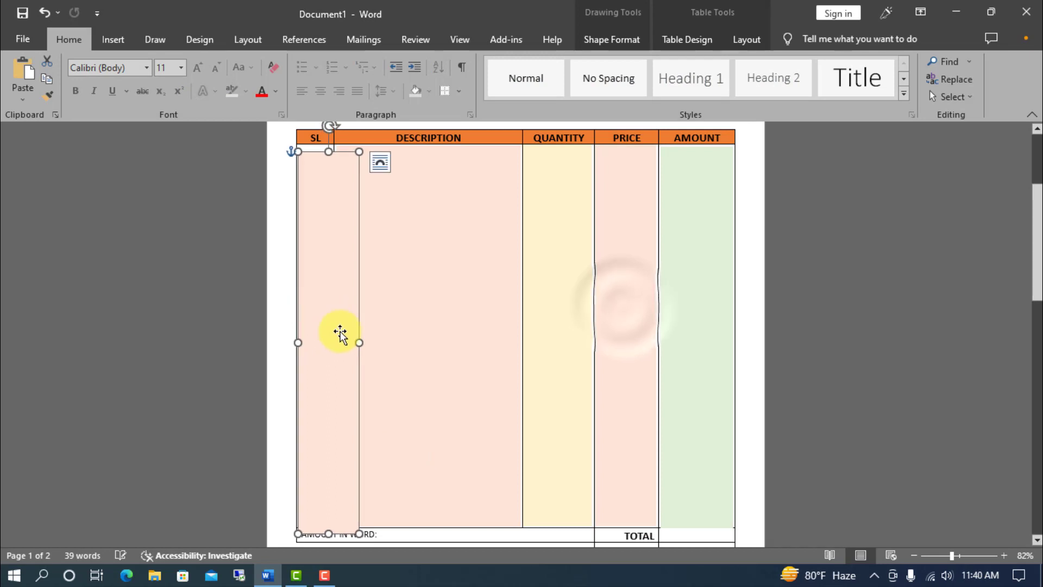
pyautogui.moveTo(356, 343); pyautogui.dragTo(327, 337)
pyautogui.moveTo(305, 305); pyautogui.dragTo(331, 334)
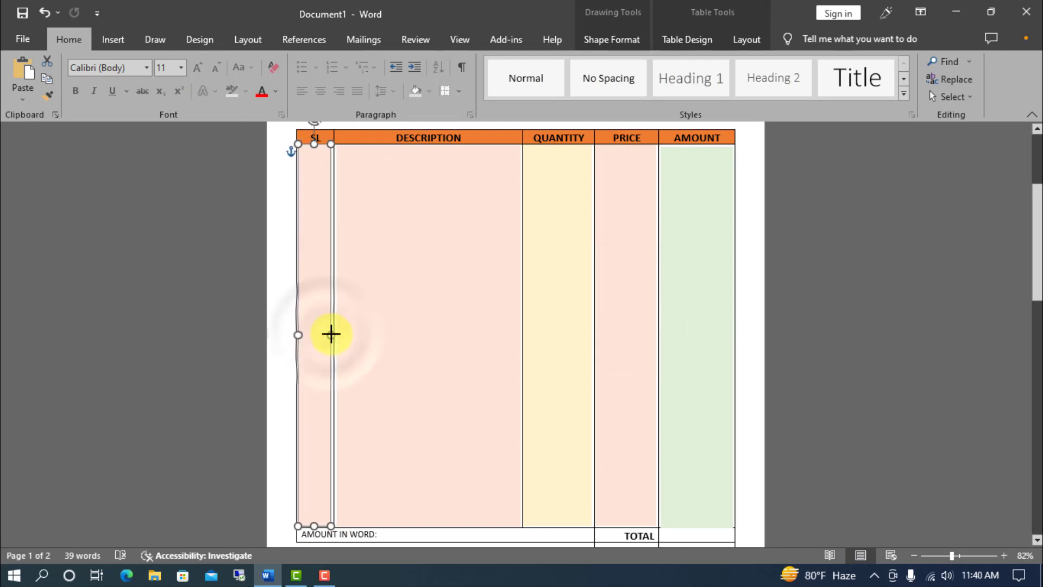
# Fill the SL column's rectangle with the second-lightest green theme tint and widen it to about 0.56"
pyautogui.click(612, 39)
pyautogui.click(358, 61)
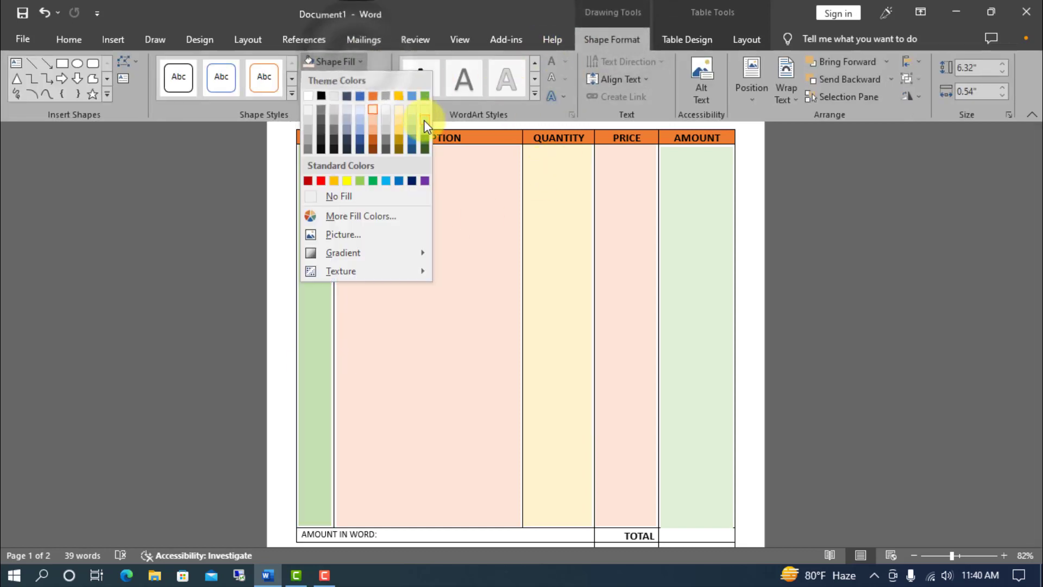
pyautogui.click(424, 121)
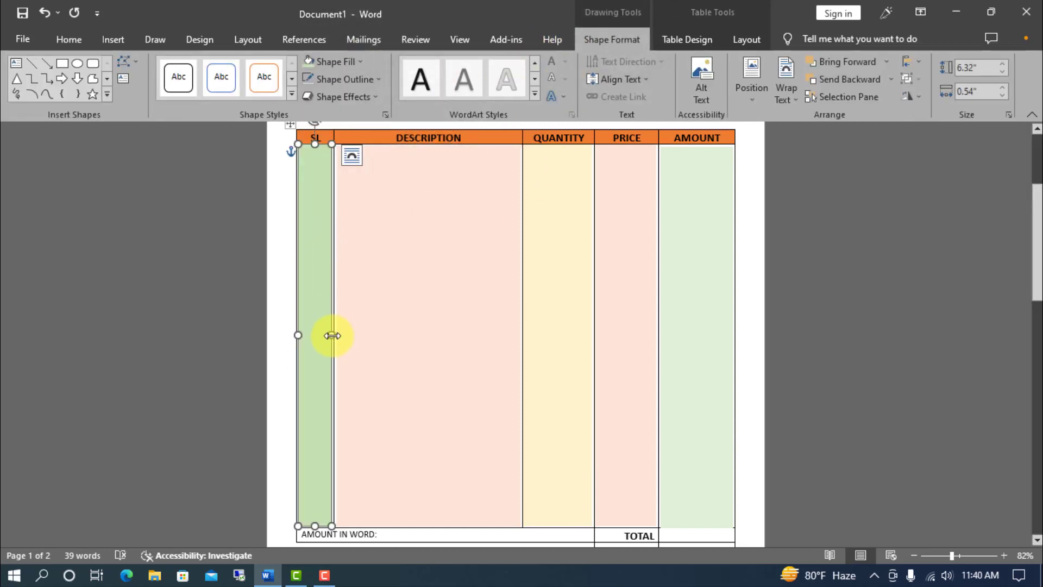
pyautogui.moveTo(332, 335); pyautogui.dragTo(331, 331)
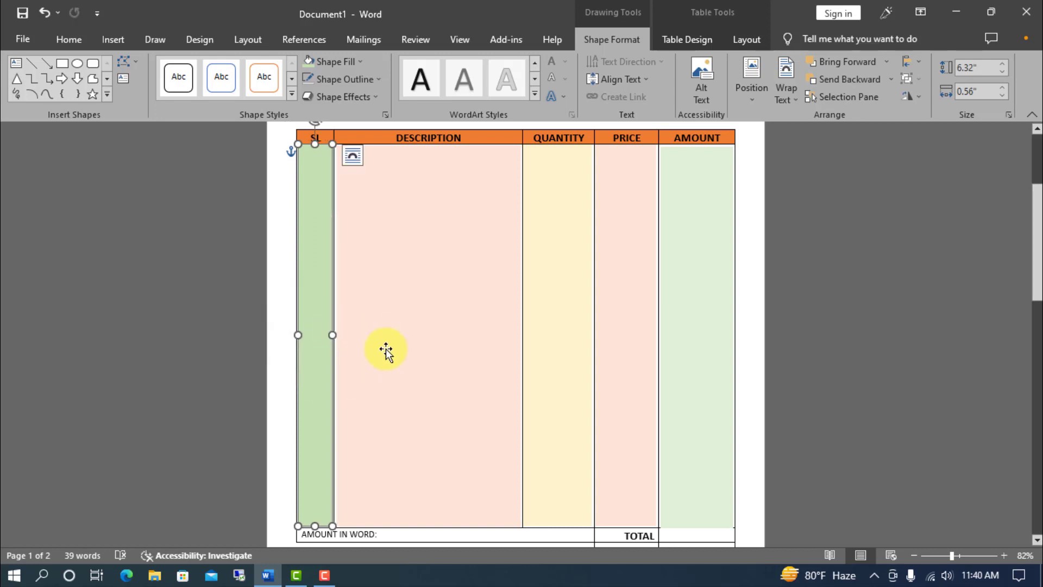
pyautogui.click(761, 382)
# Draw a rectangle about 0.24" high and 7.27" wide over the full AMOUNT IN WORD and TOTAL row
pyautogui.scroll(-4, 799, 384)
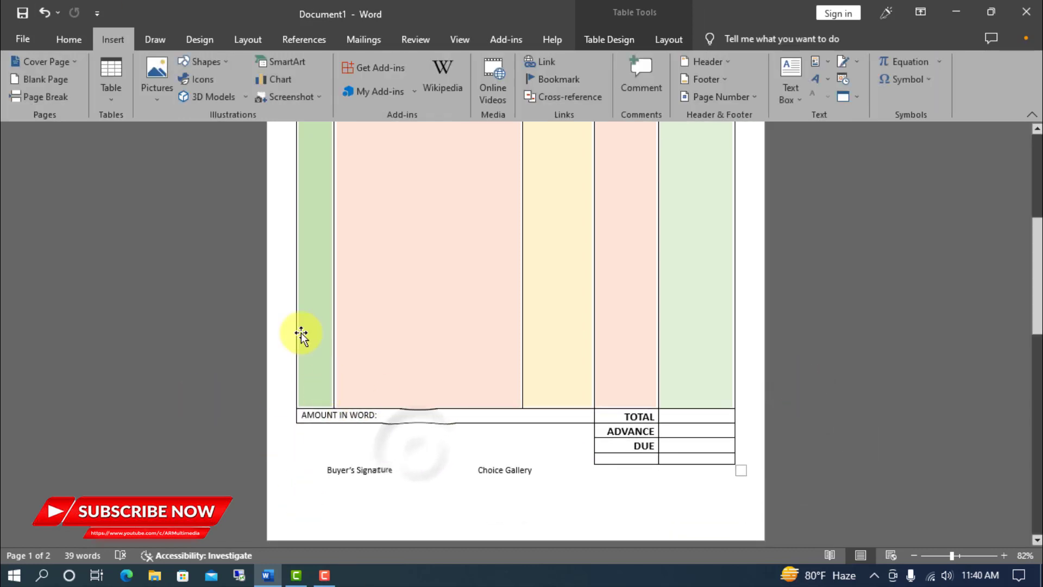
pyautogui.click(206, 62)
pyautogui.click(231, 99)
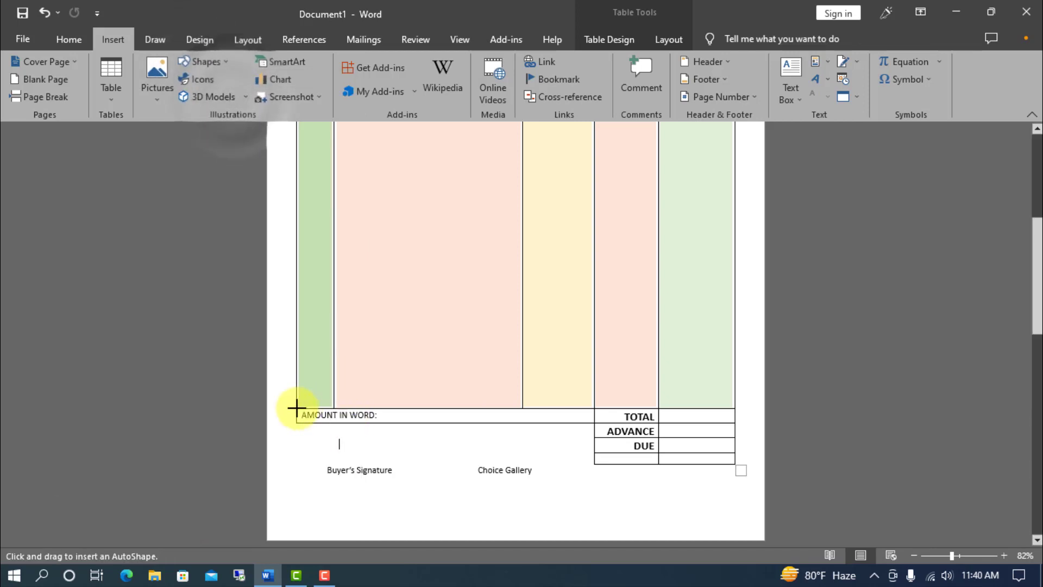
pyautogui.moveTo(297, 409); pyautogui.dragTo(734, 423)
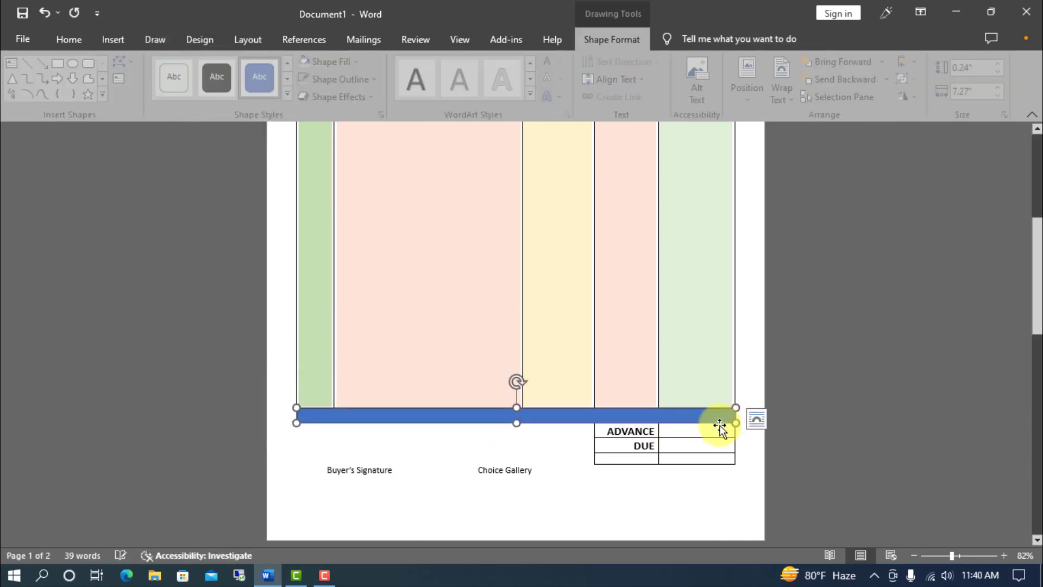
# Fill the total row's rectangle with Orange, Accent 2, remove its outline and set its text wrapping to Behind Text
pyautogui.click(360, 59)
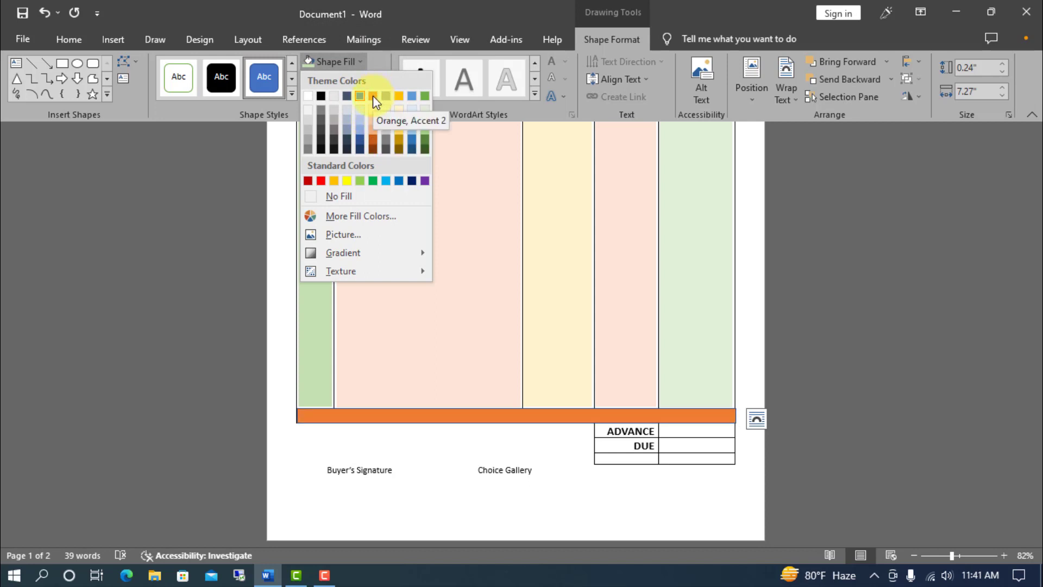
pyautogui.click(373, 95)
pyautogui.click(376, 80)
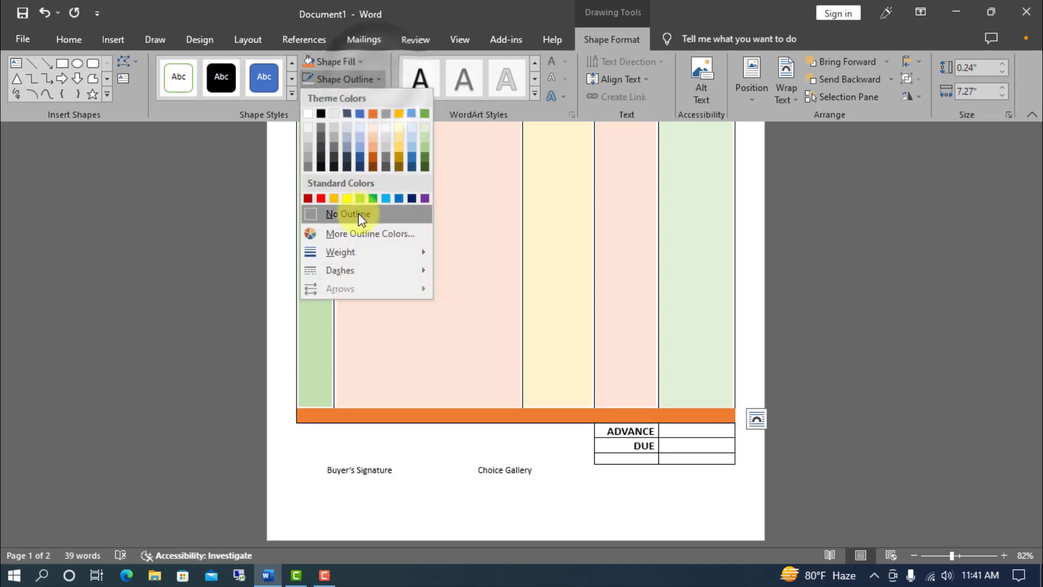
pyautogui.click(360, 213)
pyautogui.click(776, 96)
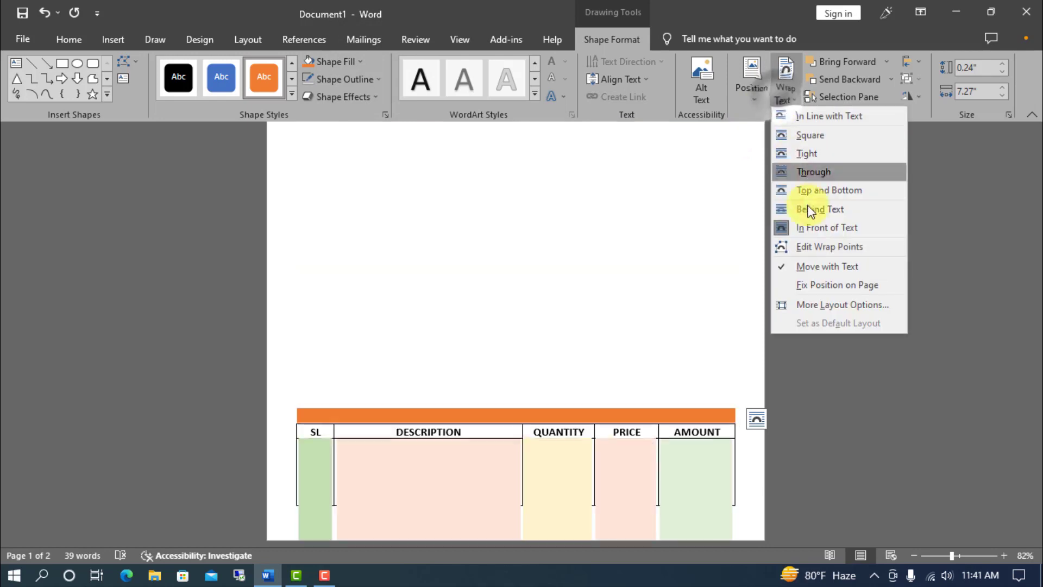
pyautogui.click(813, 207)
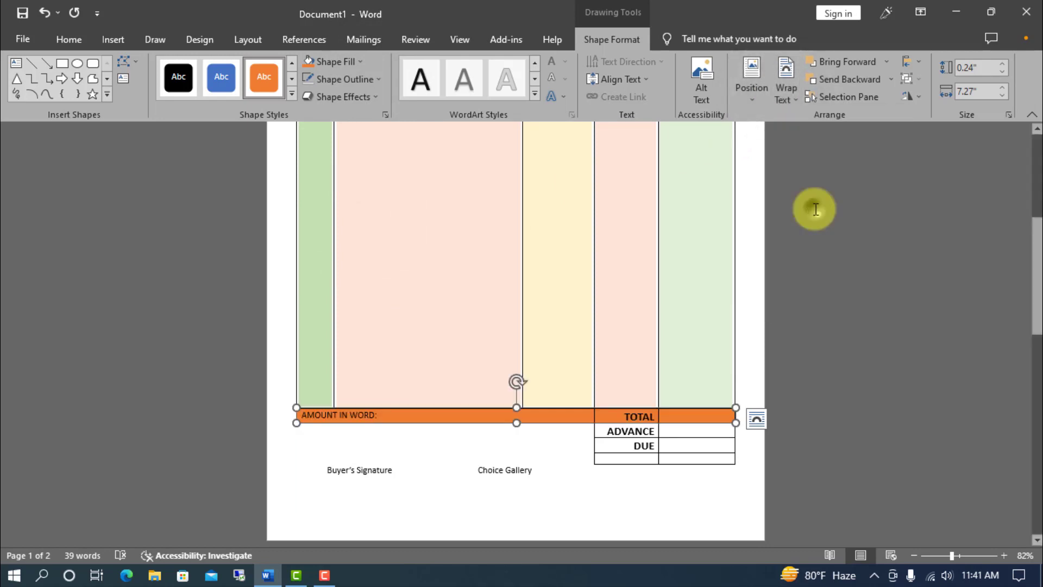
pyautogui.click(834, 414)
# Draw a rectangle about 0.2" high and 2.36" wide over the ADVANCE row's label and amount cells
pyautogui.click(113, 41)
pyautogui.click(205, 60)
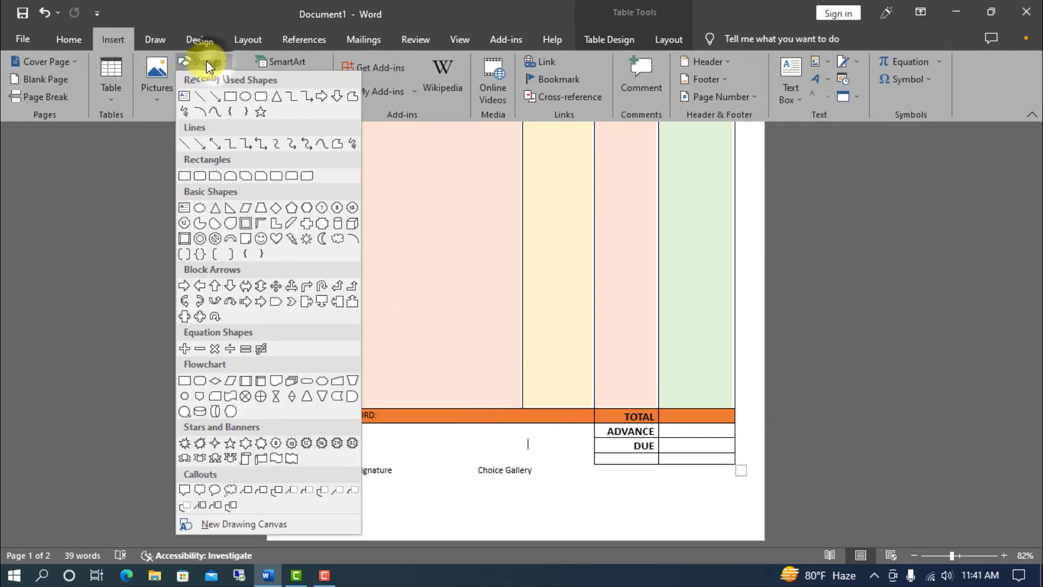
pyautogui.click(217, 96)
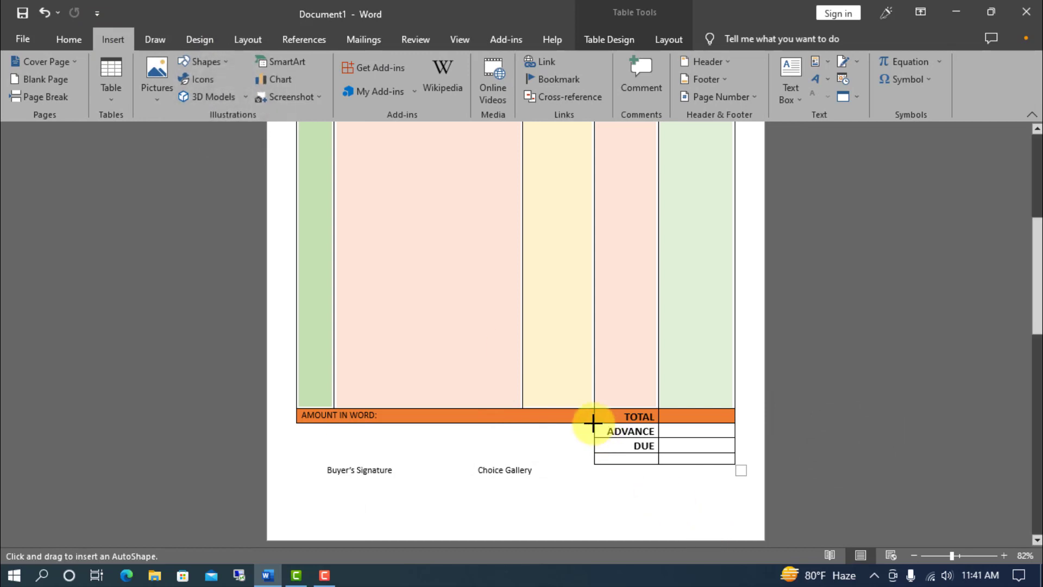
pyautogui.moveTo(594, 423); pyautogui.dragTo(721, 437)
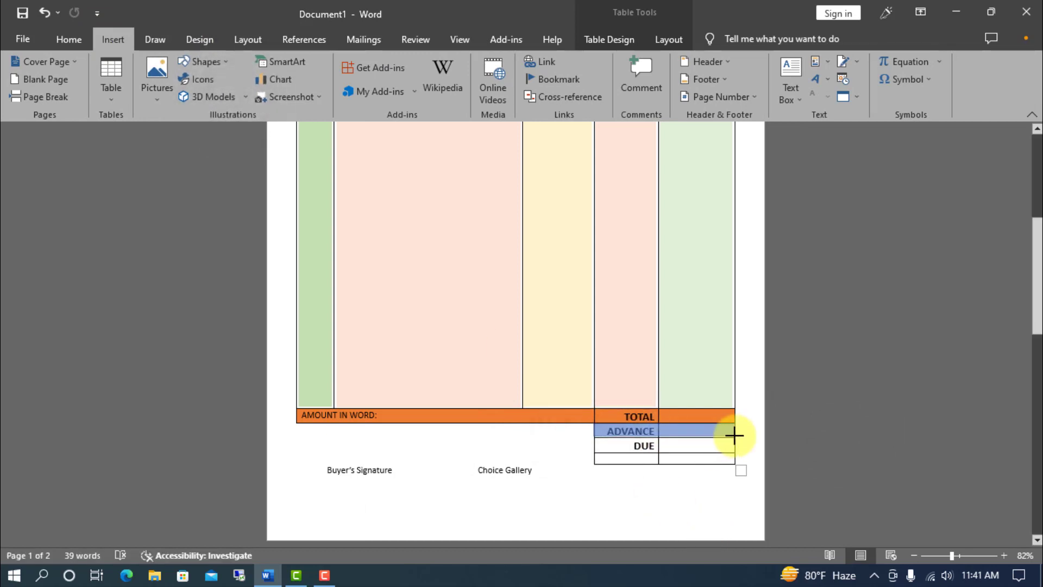
pyautogui.moveTo(734, 435); pyautogui.dragTo(735, 436)
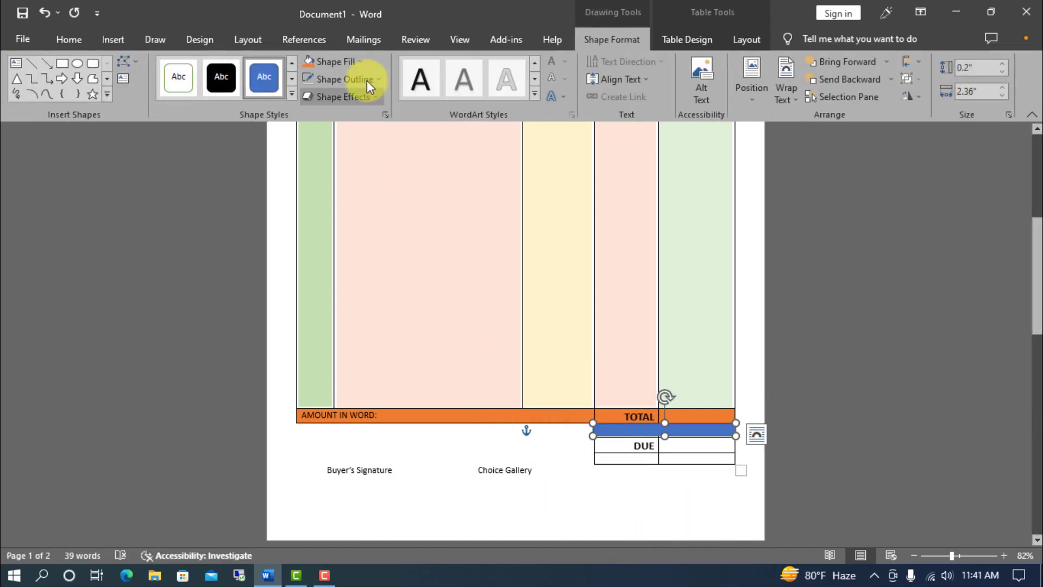
# Fill the ADVANCE row's rectangle with the base green theme colour and remove its outline
pyautogui.click(351, 61)
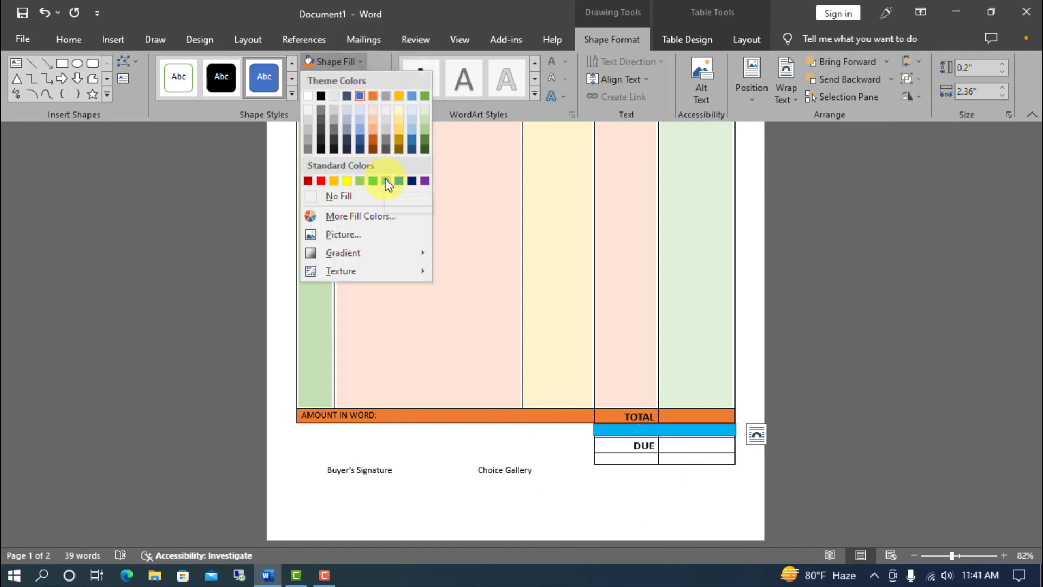
pyautogui.click(425, 97)
pyautogui.click(377, 80)
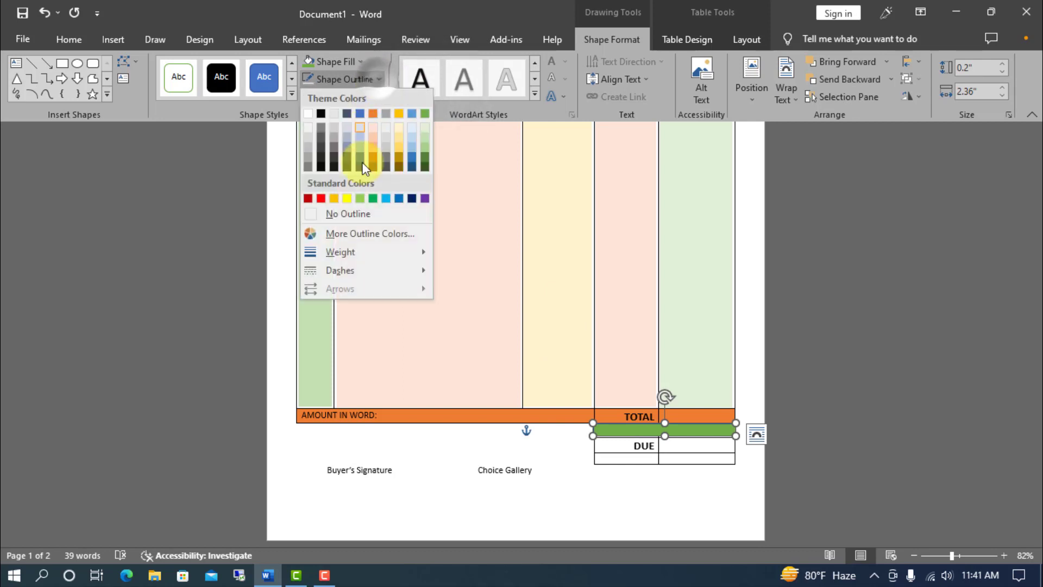
pyautogui.click(355, 215)
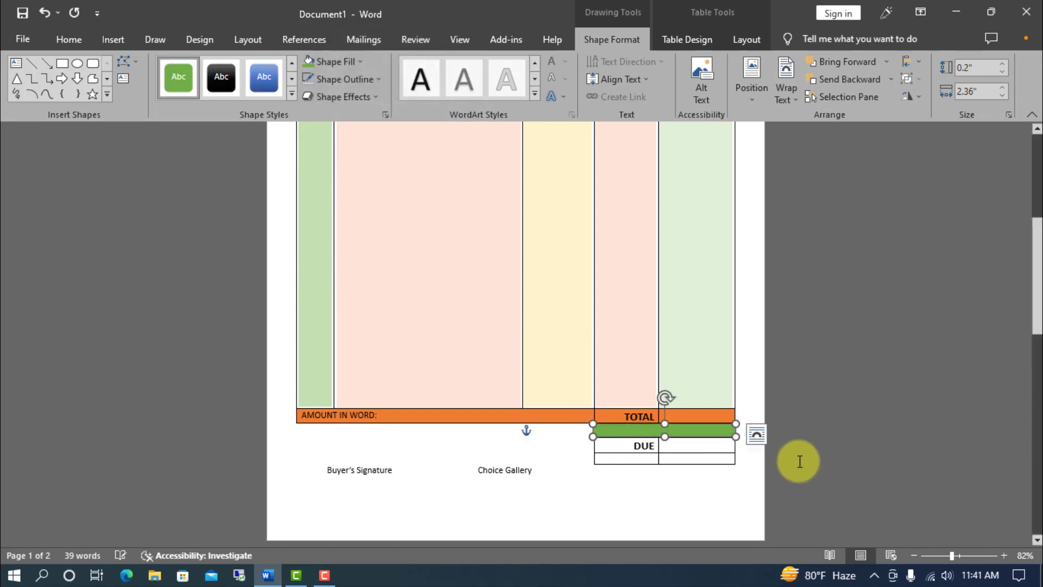
# Duplicate the green ADVANCE rectangle, fill the copy with a darker orange theme shade and place it over the DUE row
pyautogui.hotkey('ctrl', 'd')
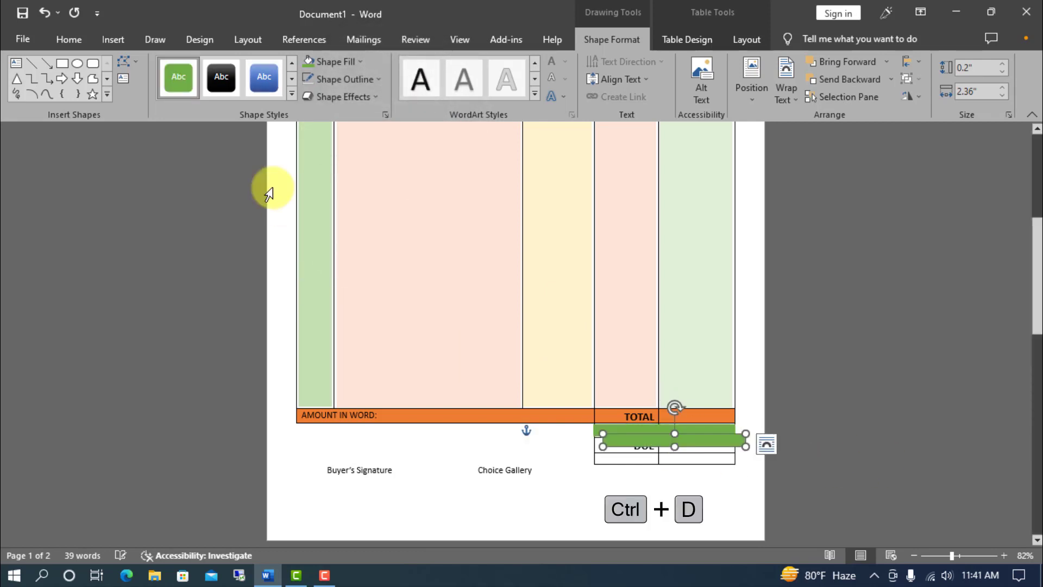
pyautogui.click(358, 63)
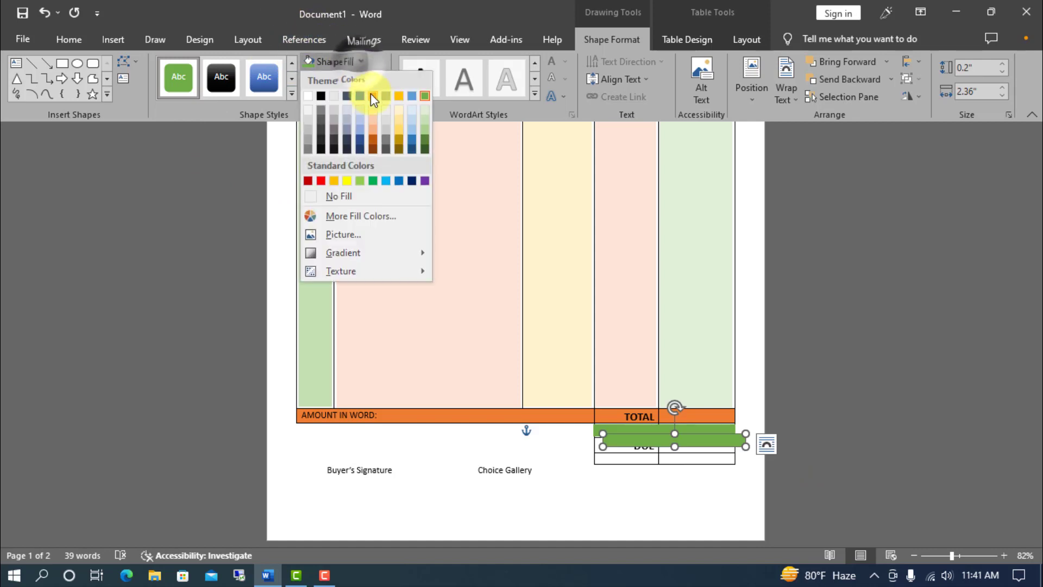
pyautogui.click(374, 98)
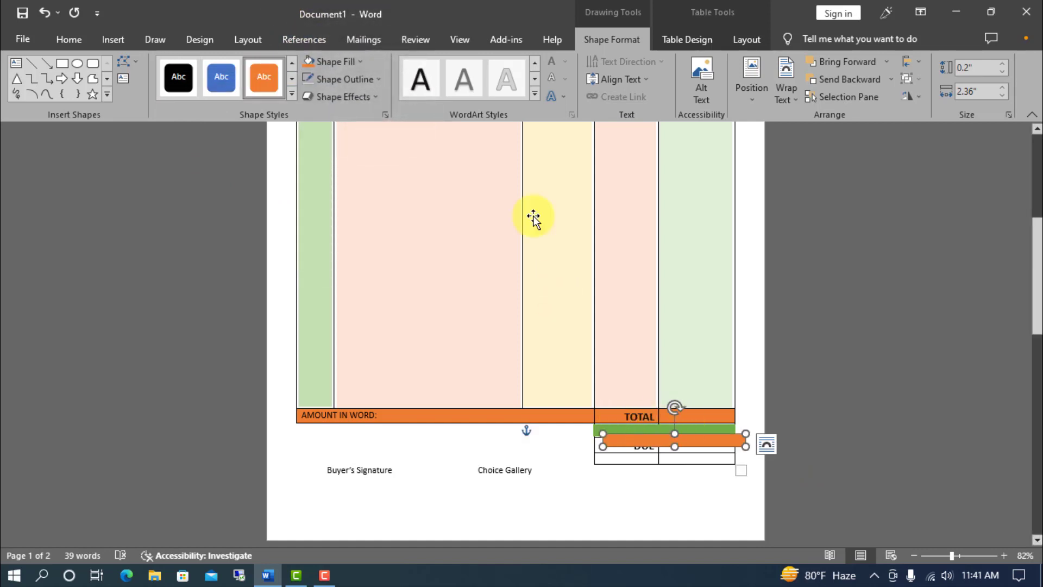
pyautogui.click(350, 62)
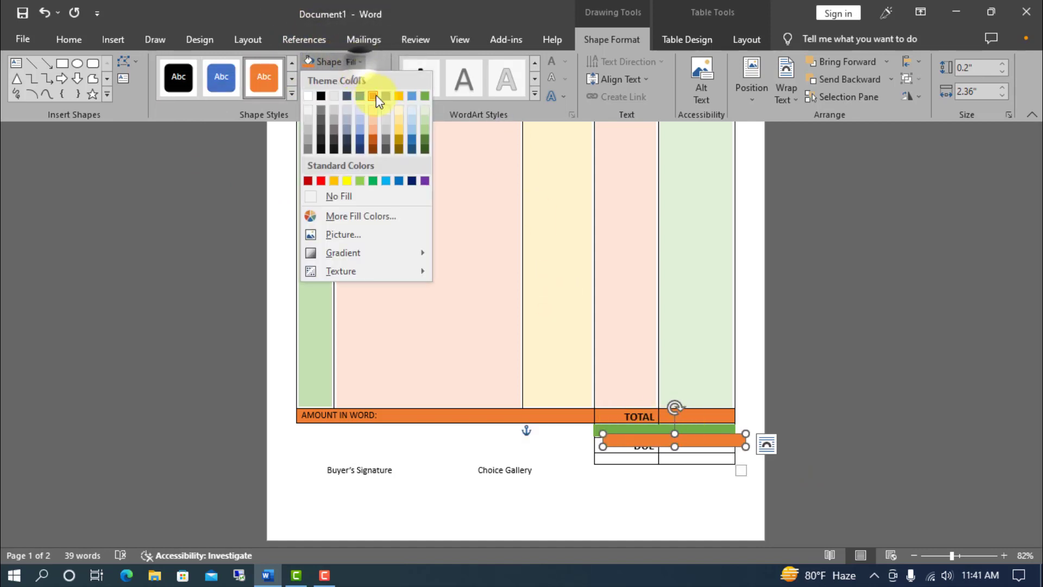
pyautogui.click(372, 140)
pyautogui.moveTo(698, 442)
pyautogui.mouseDown()
pyautogui.moveTo(691, 456)
pyautogui.moveTo(692, 445)
pyautogui.mouseUp()
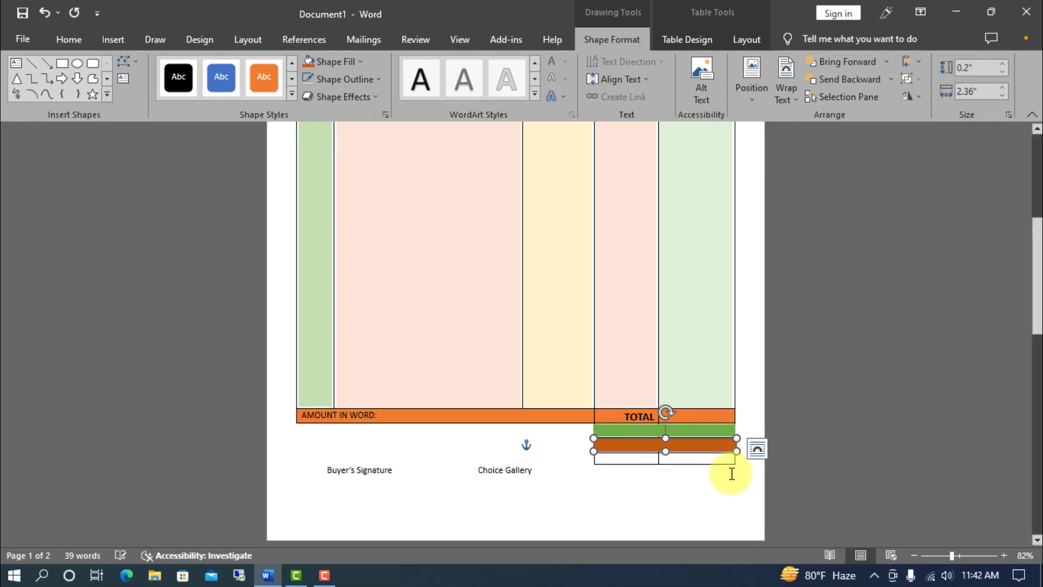
# Set the text wrapping of the DUE and ADVANCE rows' rectangles to Behind Text
pyautogui.click(786, 85)
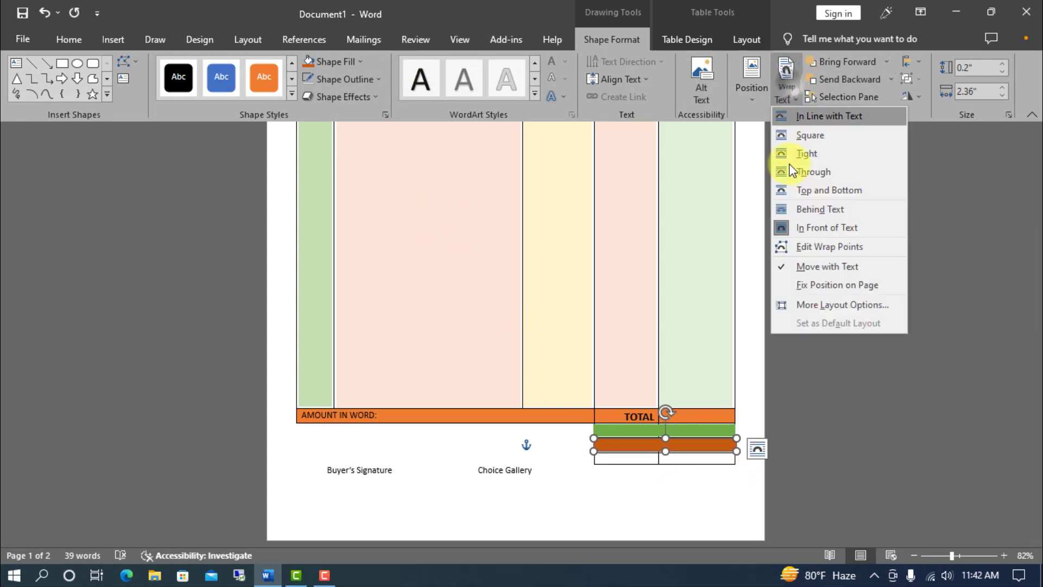
pyautogui.click(803, 210)
pyautogui.click(857, 382)
pyautogui.click(708, 431)
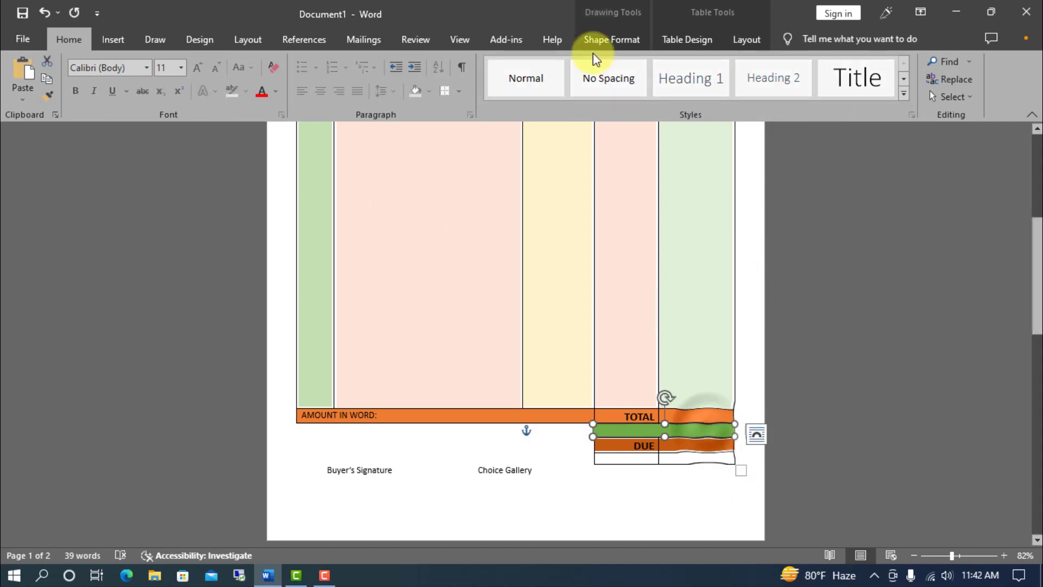
pyautogui.click(604, 37)
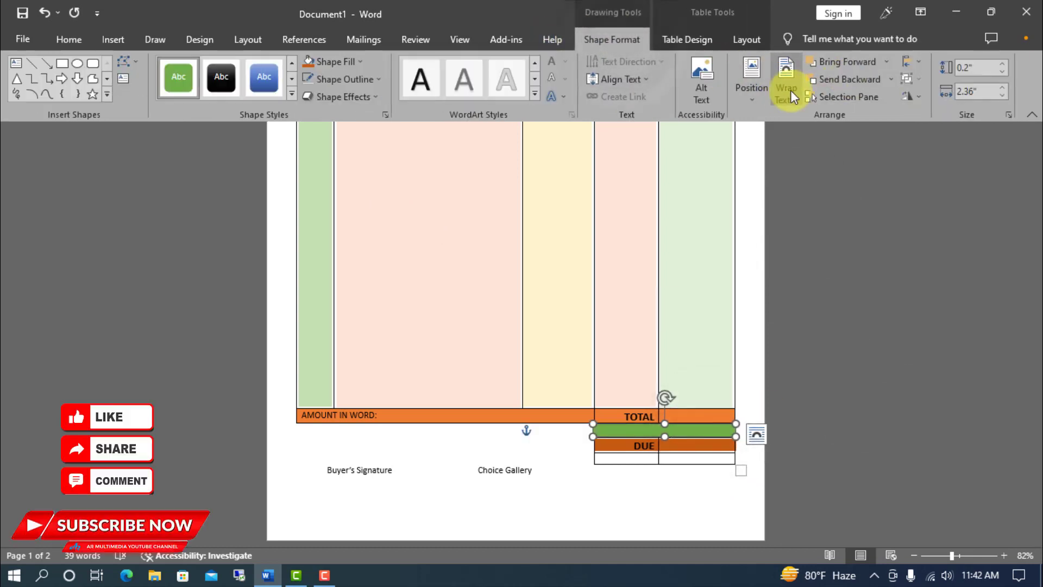
pyautogui.click(790, 92)
pyautogui.click(803, 210)
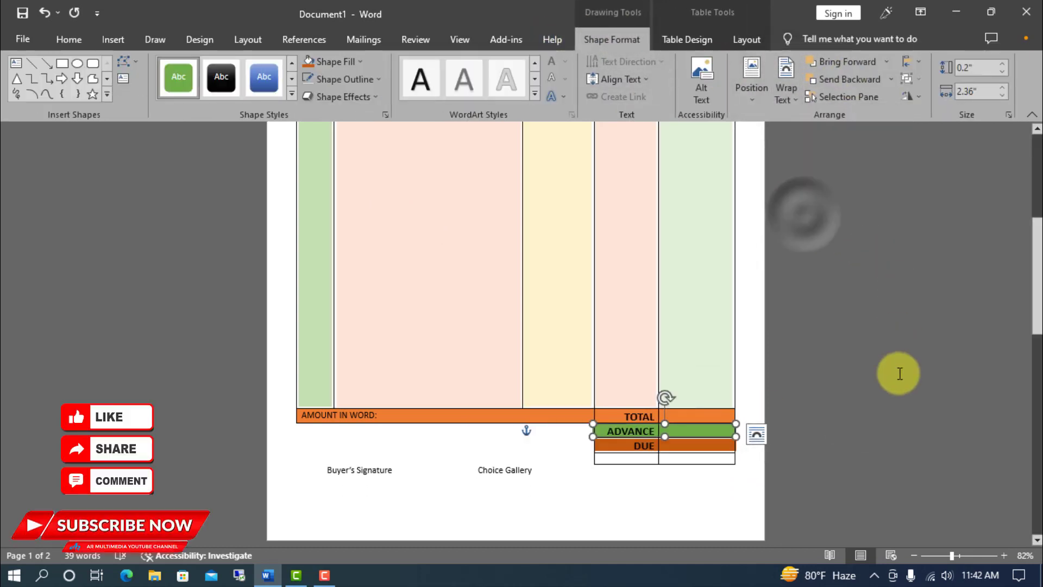
pyautogui.click(892, 391)
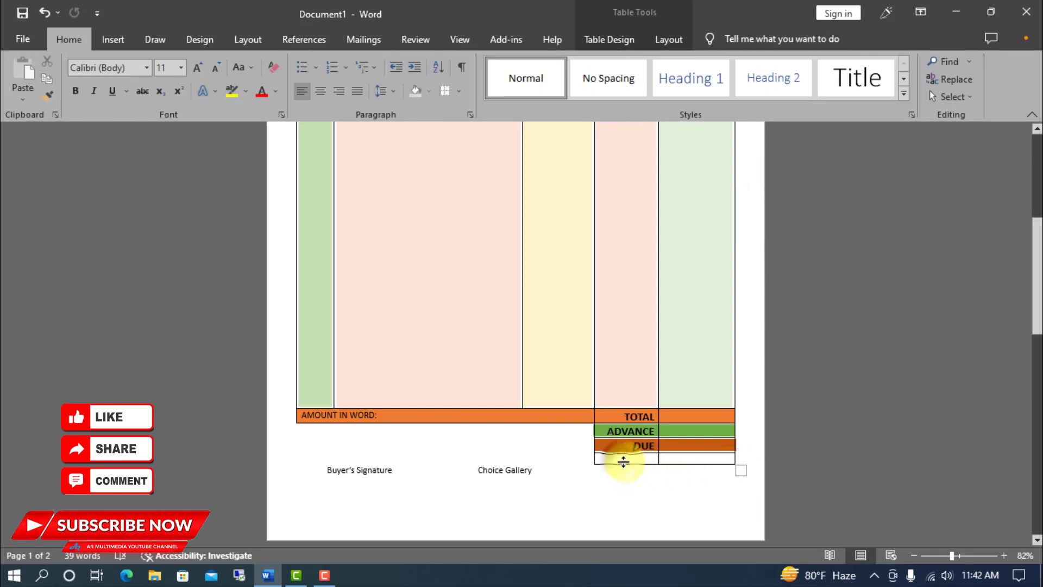